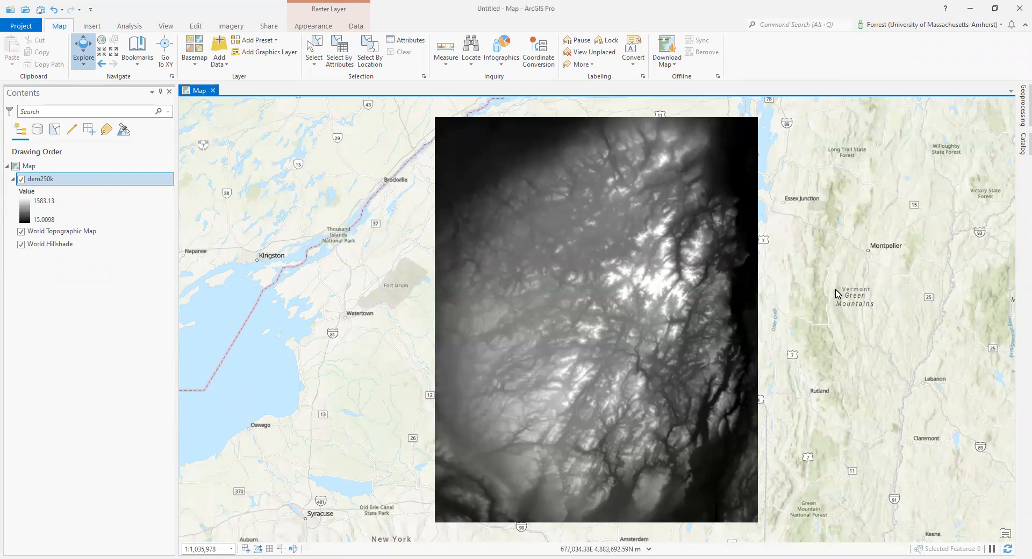
Examine the dem250k raster against the surrounding basemap and up close at the level of its individual cells
left_click_drag(839, 293, 782, 279)
left_click_drag(595, 468, 622, 464)
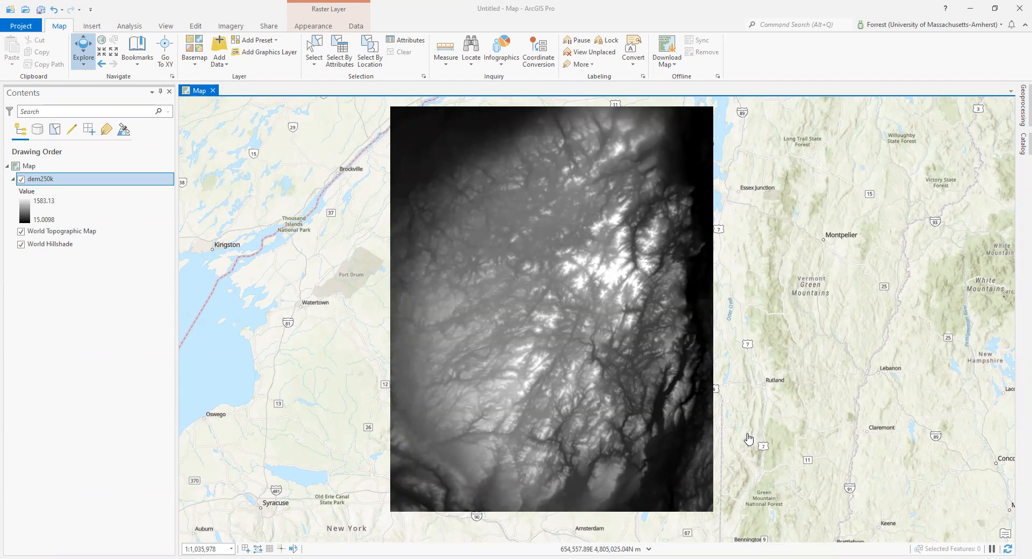
scroll(462, 298, "up", 5)
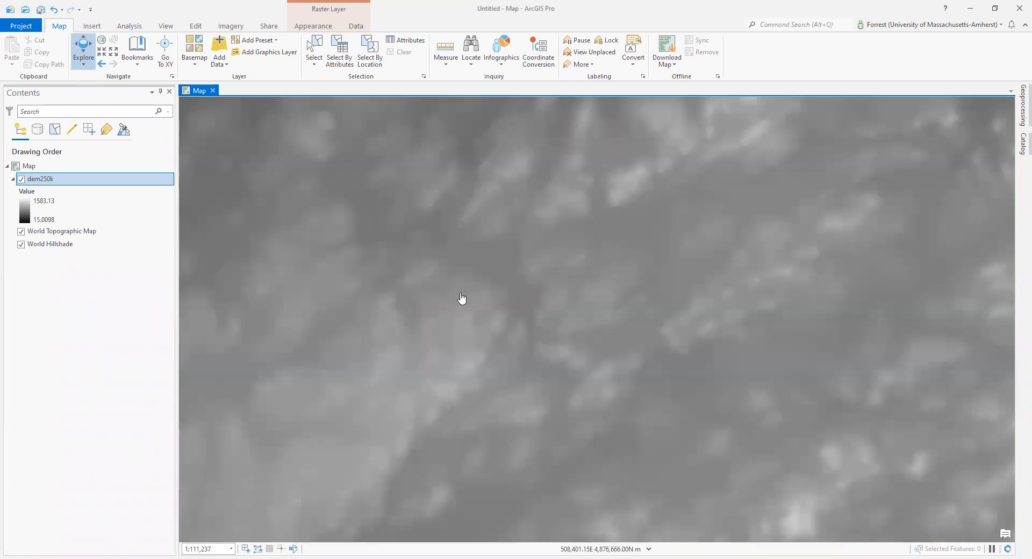
scroll(461, 298, "up", 5)
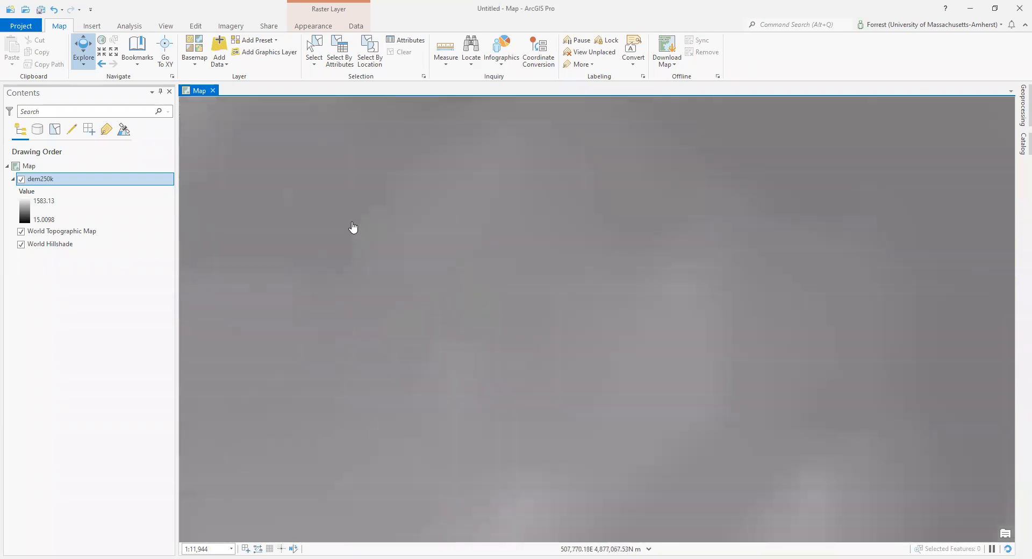
scroll(353, 227, "up", 3)
scroll(431, 219, "down", 8)
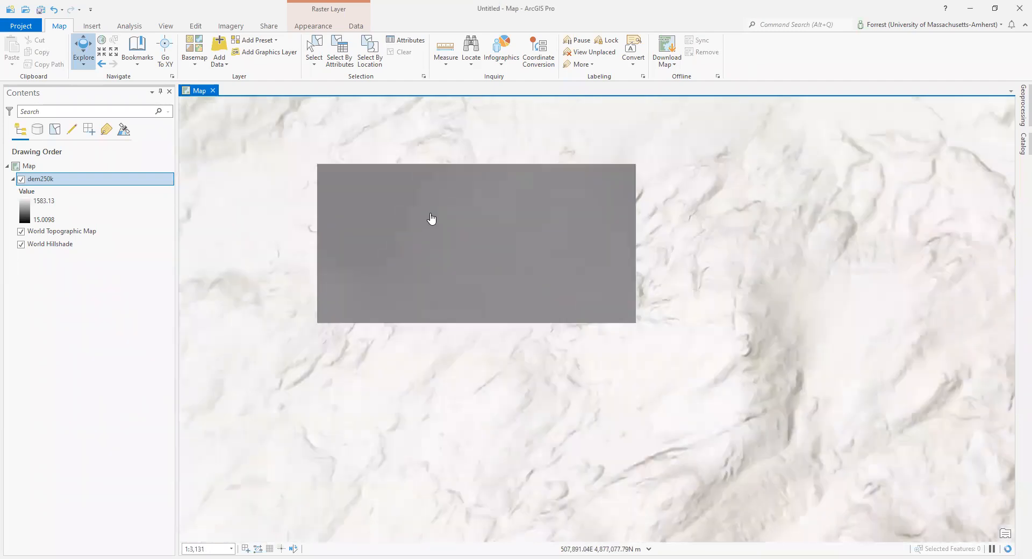
scroll(537, 208, "up", 4)
left_click_drag(650, 212, 377, 209)
left_click_drag(828, 322, 588, 208)
scroll(682, 338, "up", 5)
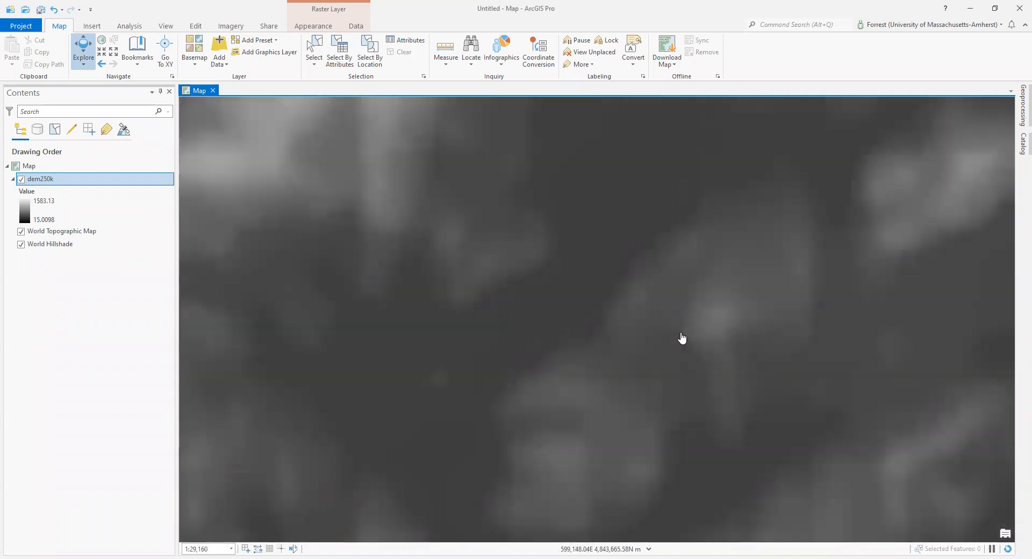
scroll(532, 279, "up", 4)
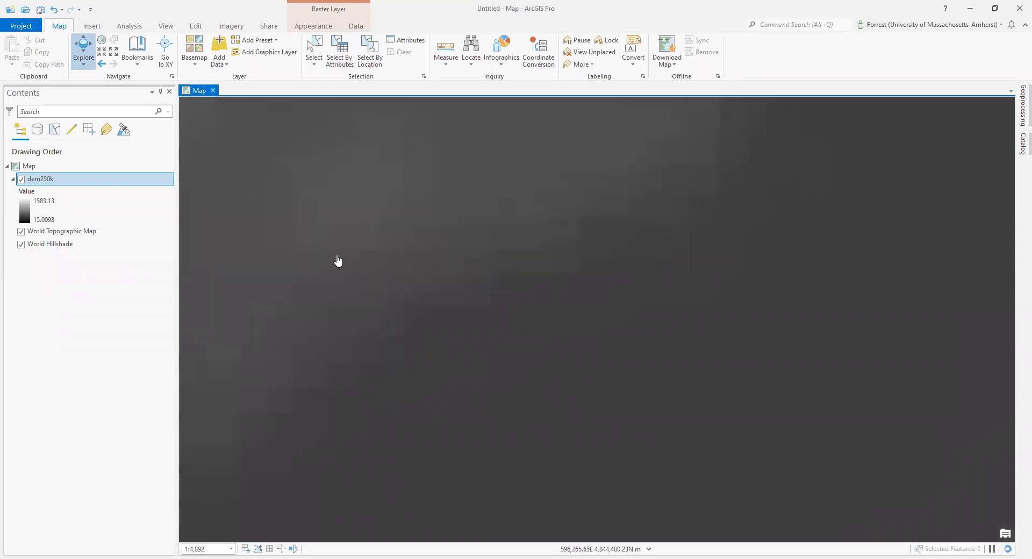
scroll(339, 260, "up", 2)
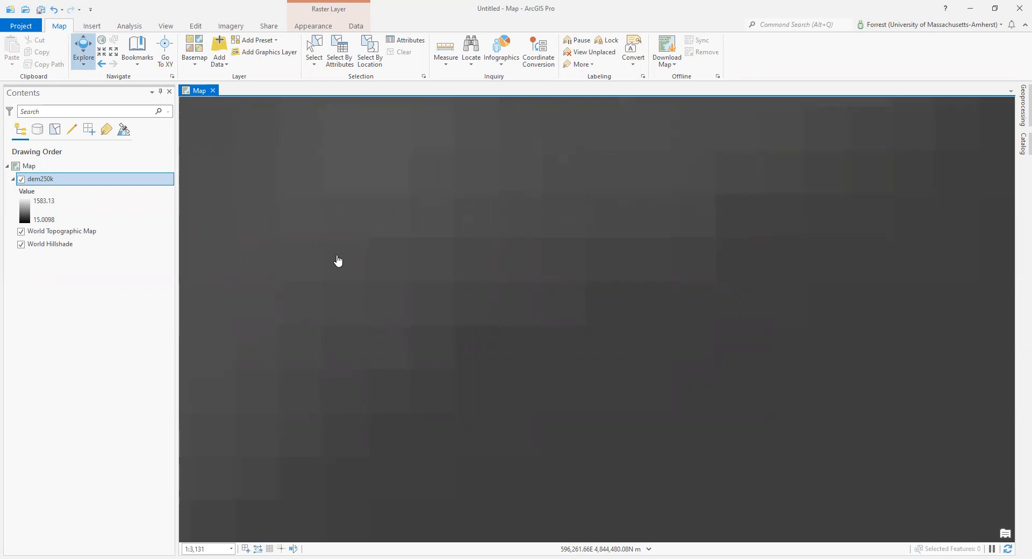
Open the dem250k layer's source properties and review its raster information
right_click(112, 185)
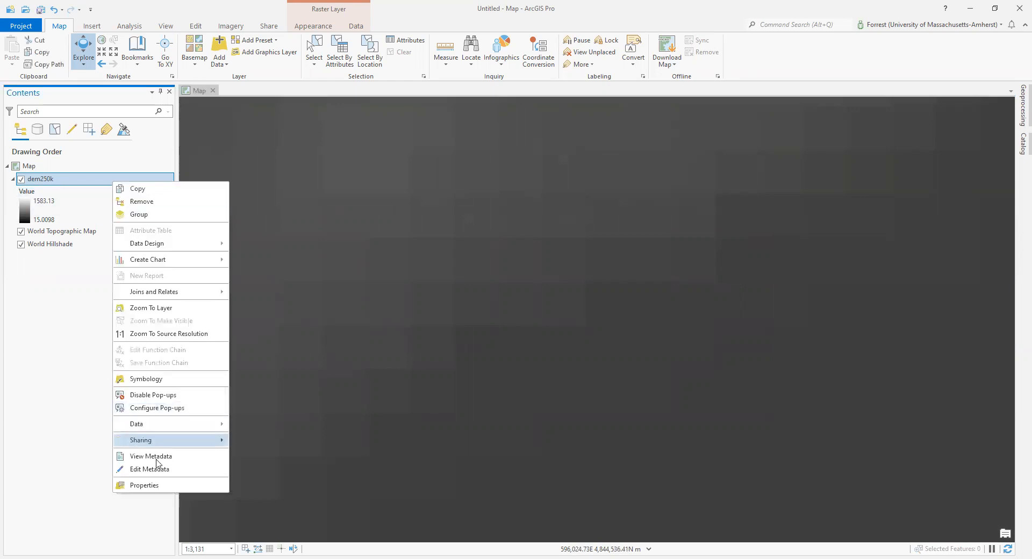
left_click(161, 486)
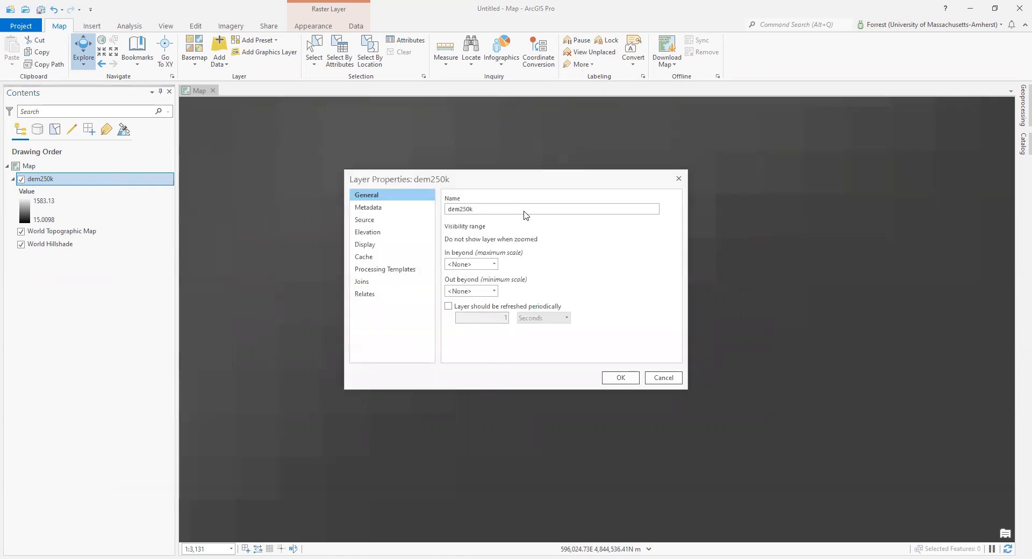
left_click(394, 220)
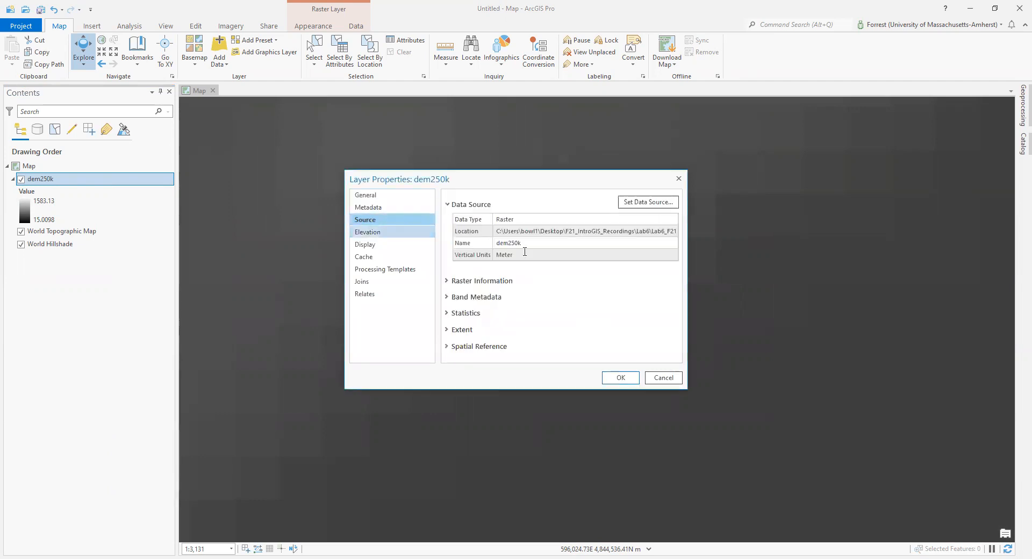
left_click(501, 284)
scroll(572, 299, "down", 5)
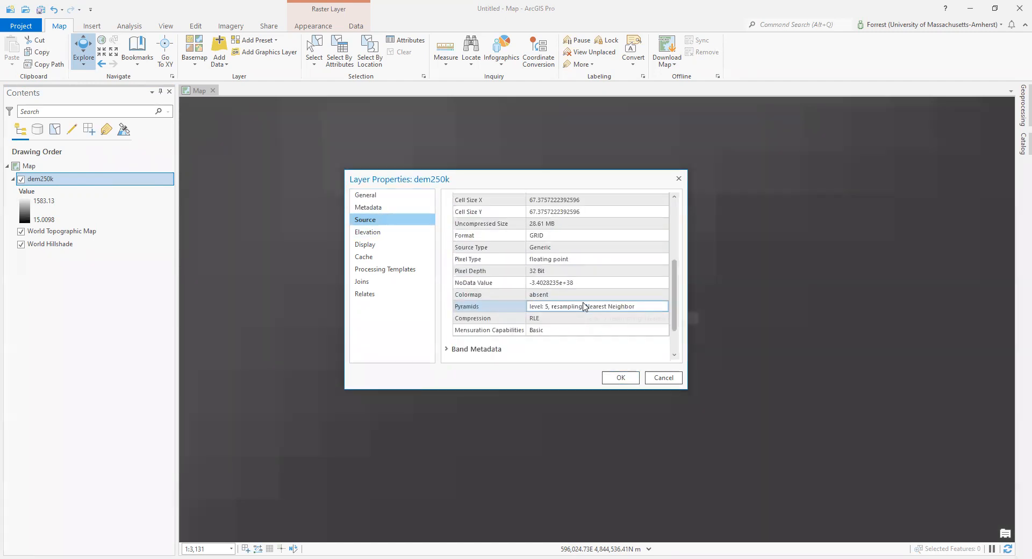
scroll(584, 306, "up", 3)
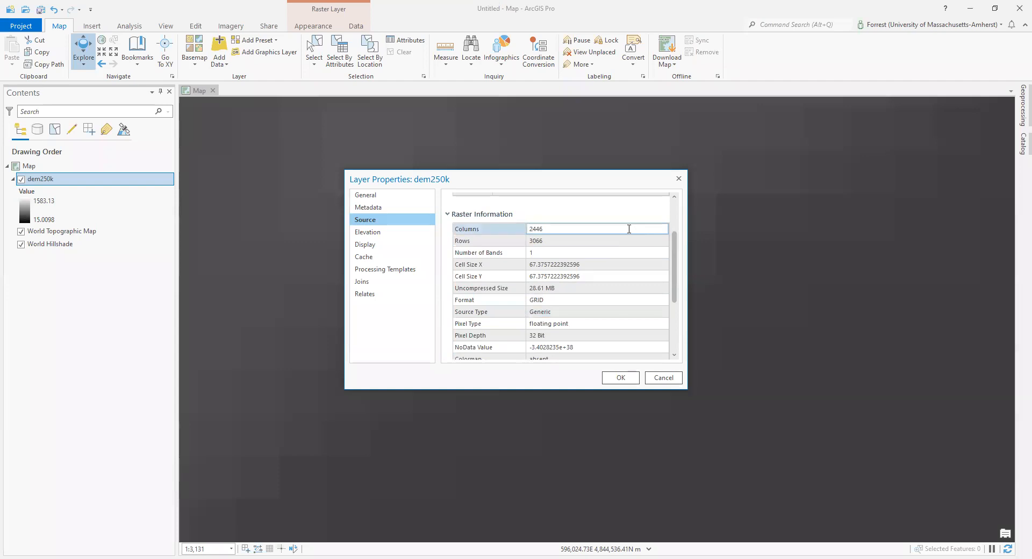
Check the raster's rows, number of bands, vertical units and X and Y cell size, then close the properties without changes
left_click(478, 242)
left_click(573, 252)
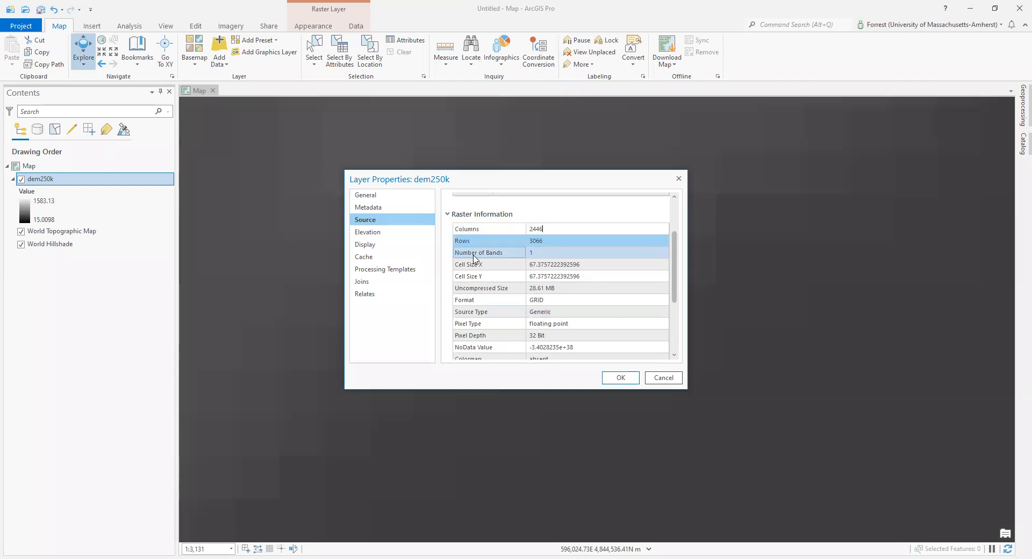
left_click(573, 252)
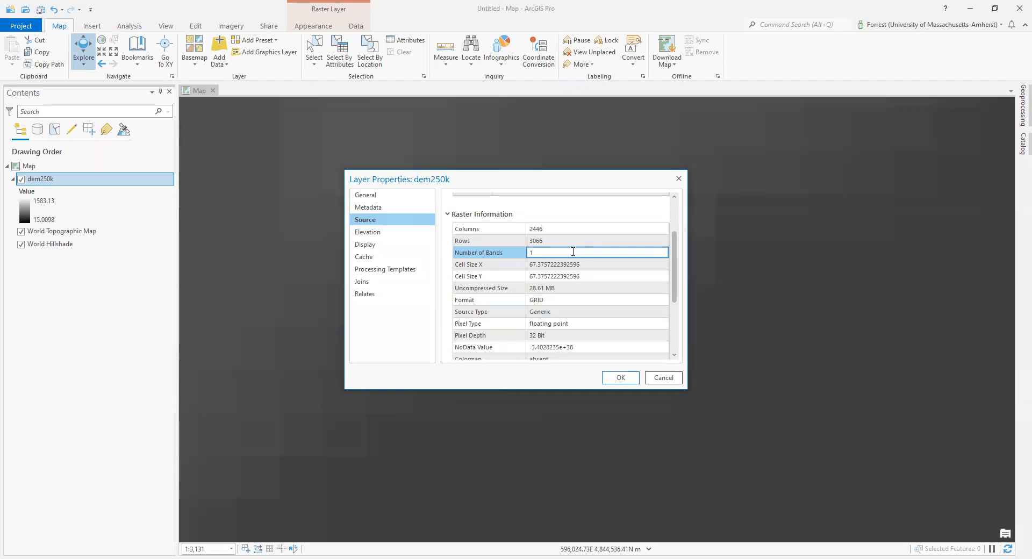
left_click(609, 264)
scroll(611, 269, "up", 3)
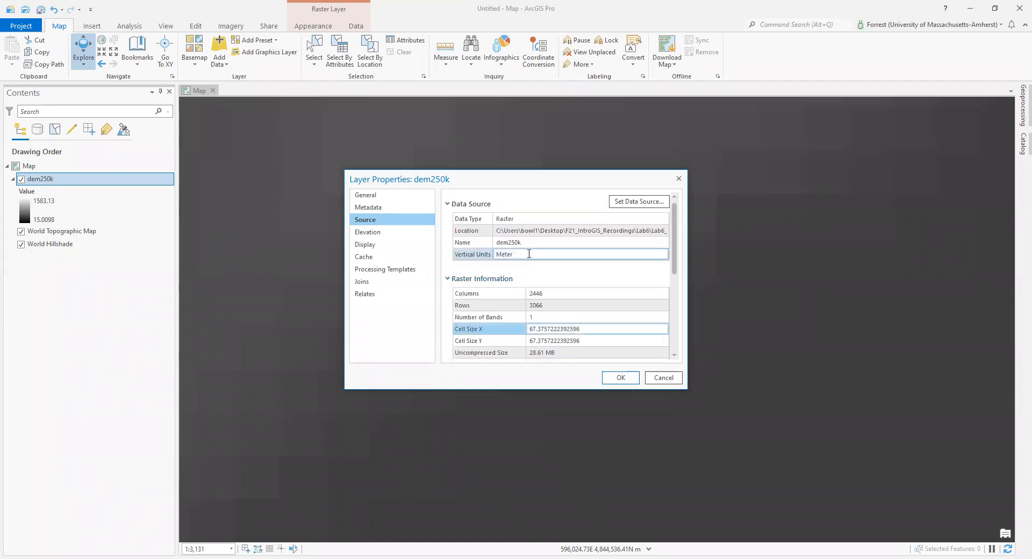
scroll(598, 272, "down", 3)
left_click(598, 275)
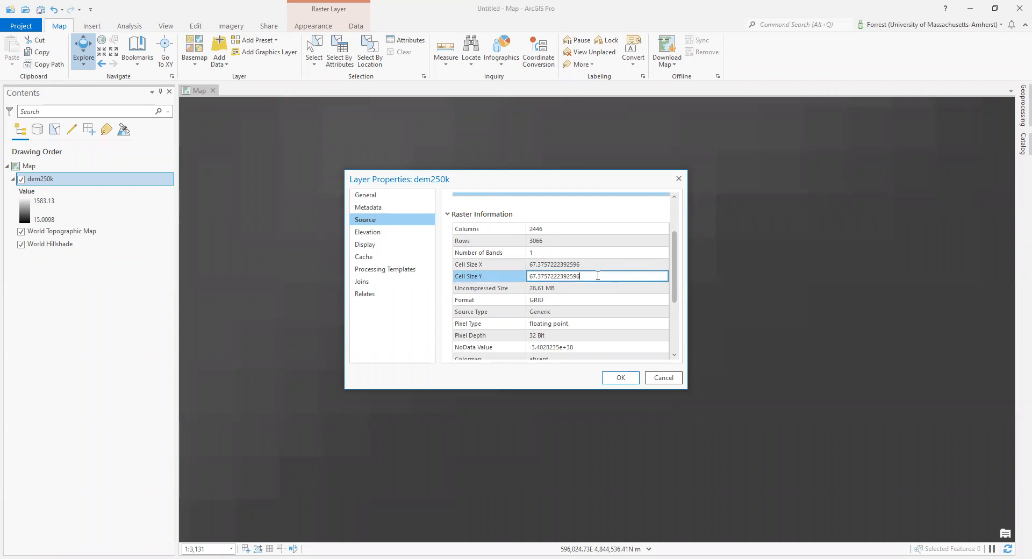
left_click(663, 377)
Inspect a single dem250k cell, then compare the raster's full extent with the basemap by hiding and reshowing the layer
scroll(714, 228, "up", 5)
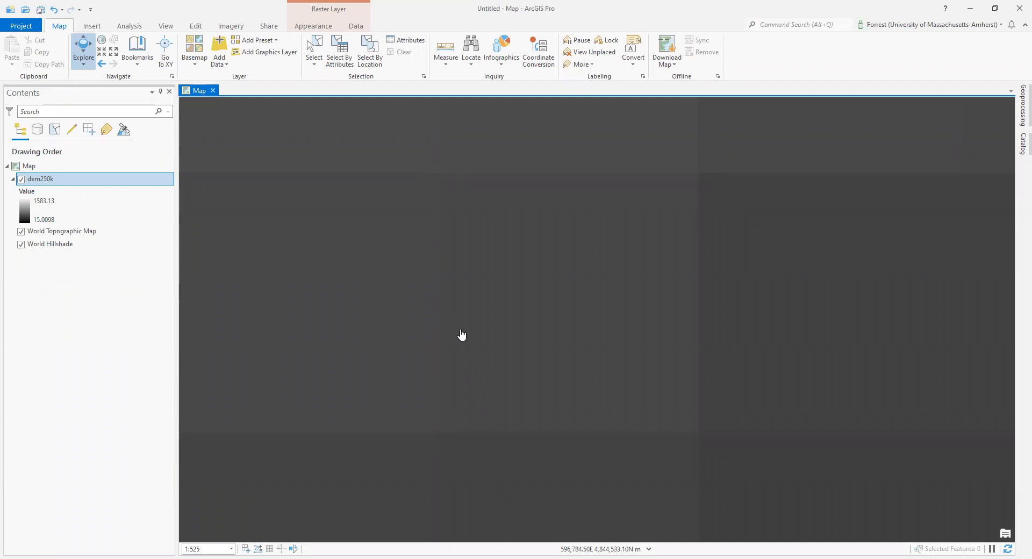
scroll(461, 335, "down", 5)
scroll(461, 335, "down", 4)
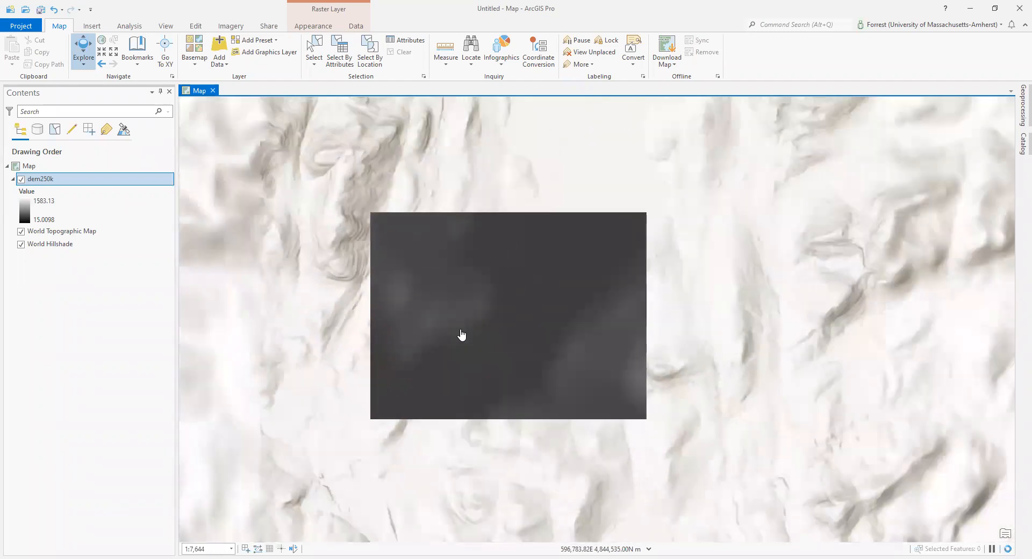
scroll(461, 334, "down", 6)
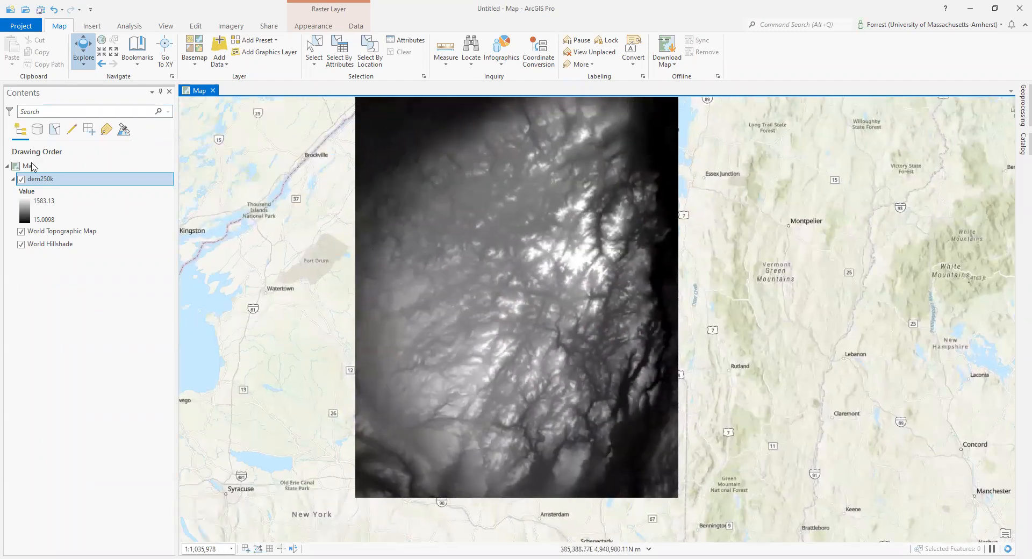
left_click(21, 180)
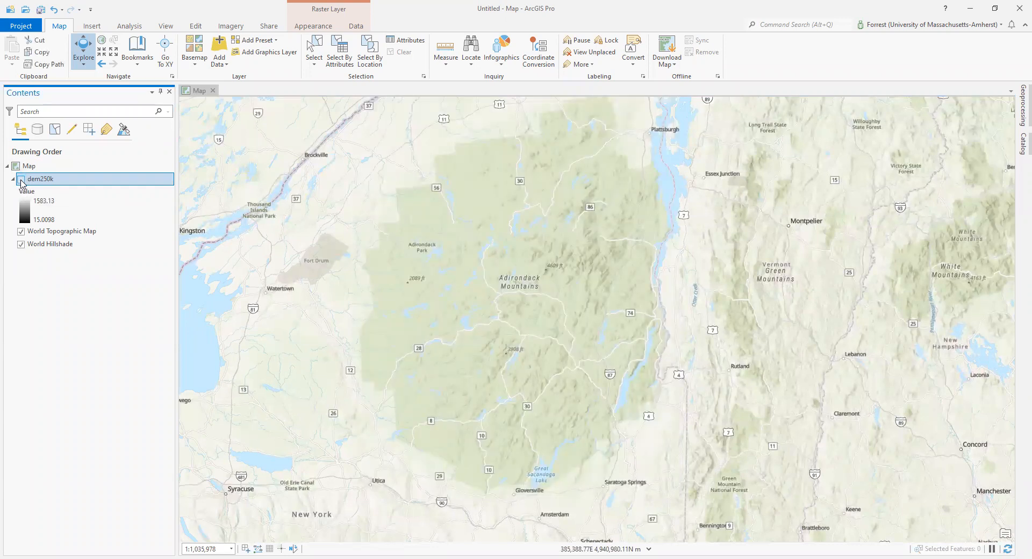
left_click(22, 181)
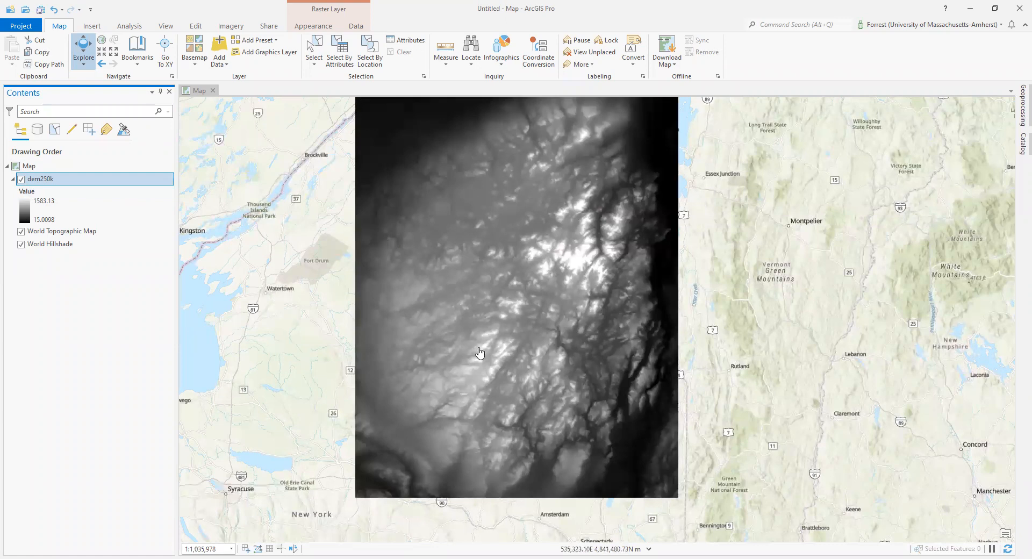
scroll(479, 352, "down", 2)
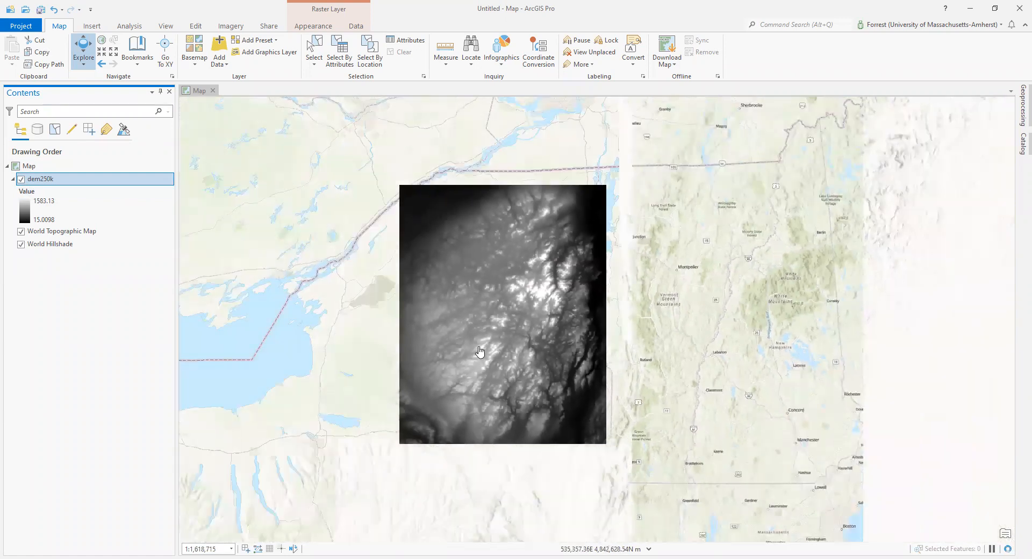
left_click_drag(479, 352, 507, 298)
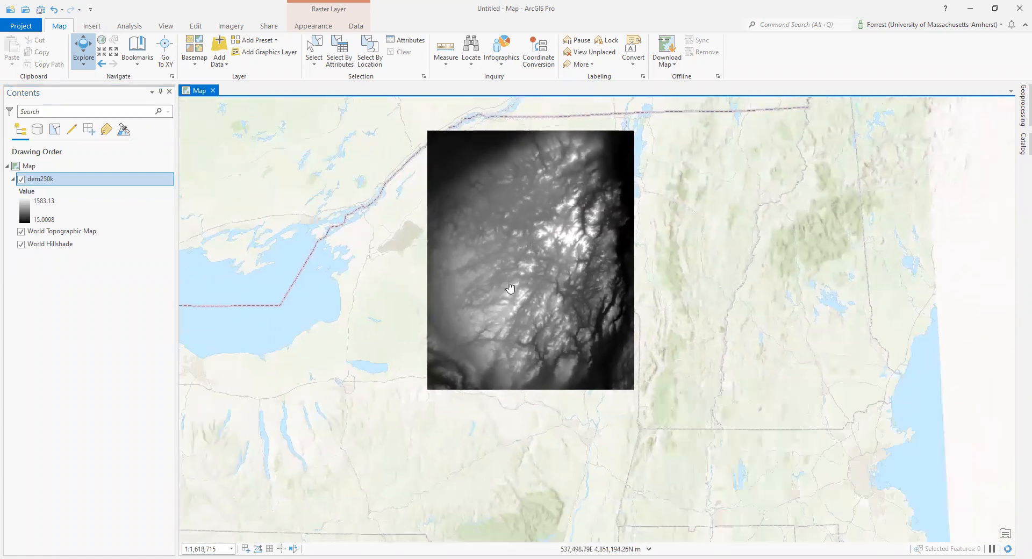
left_click_drag(337, 99, 406, 216)
left_click_drag(530, 321, 415, 215)
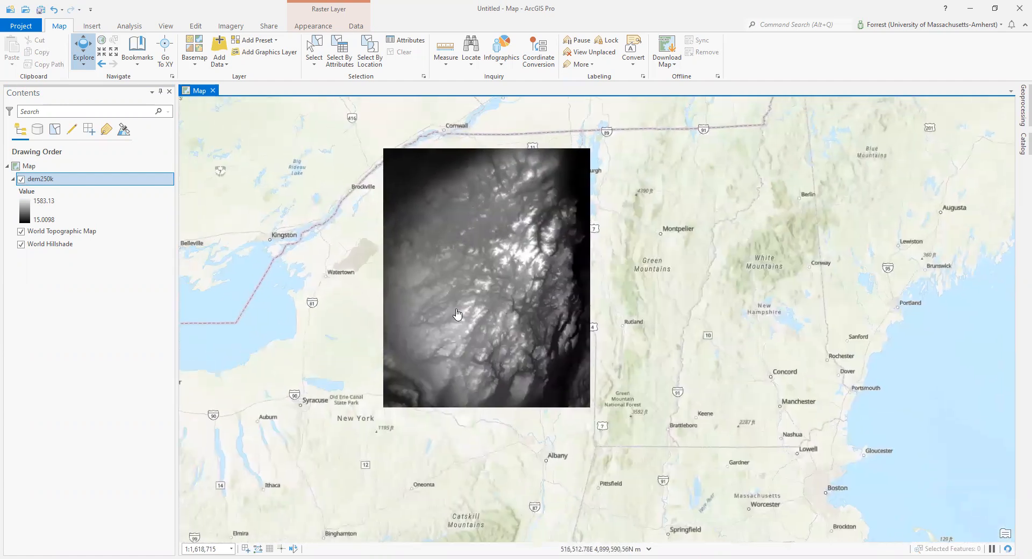
Identify the pixel values of several dem250k cells on a bright ridge, then close the pop-up
scroll(453, 311, "up", 4)
scroll(504, 319, "up", 2)
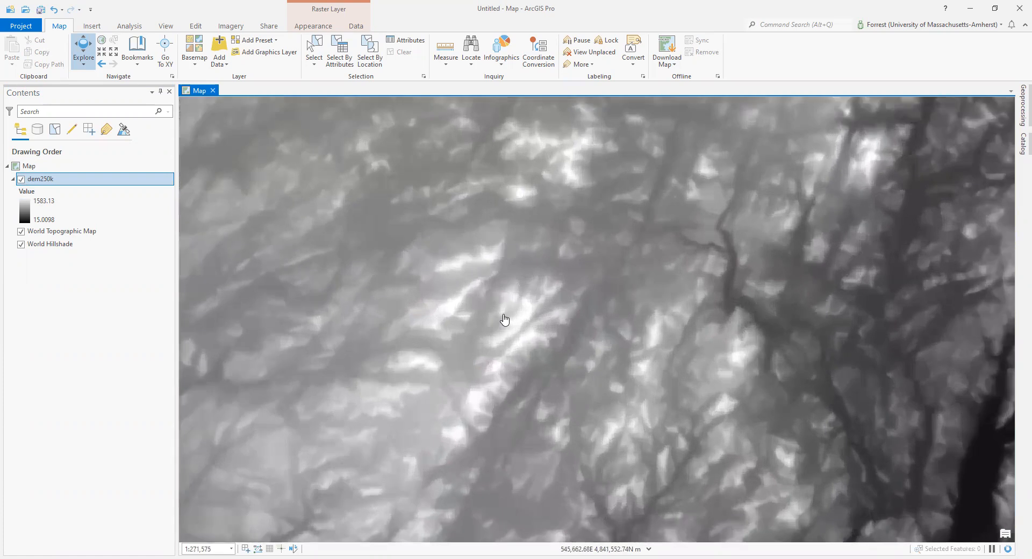
scroll(480, 307, "up", 2)
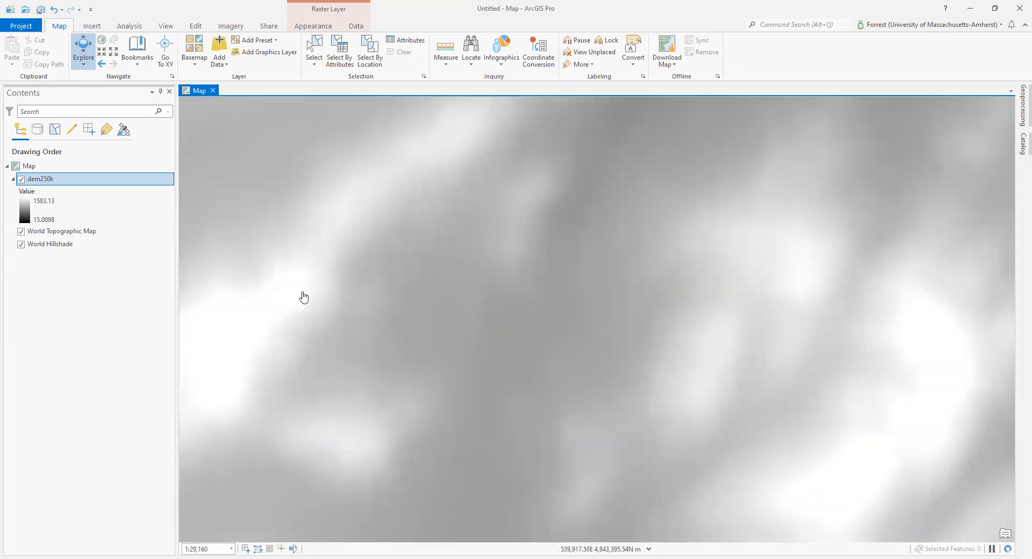
scroll(300, 295, "up", 10)
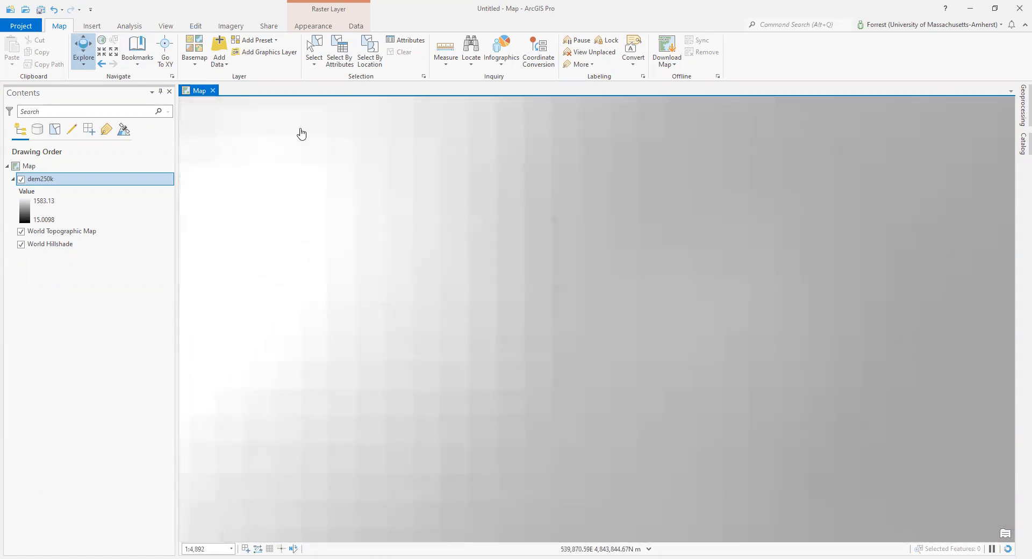
left_click(372, 257)
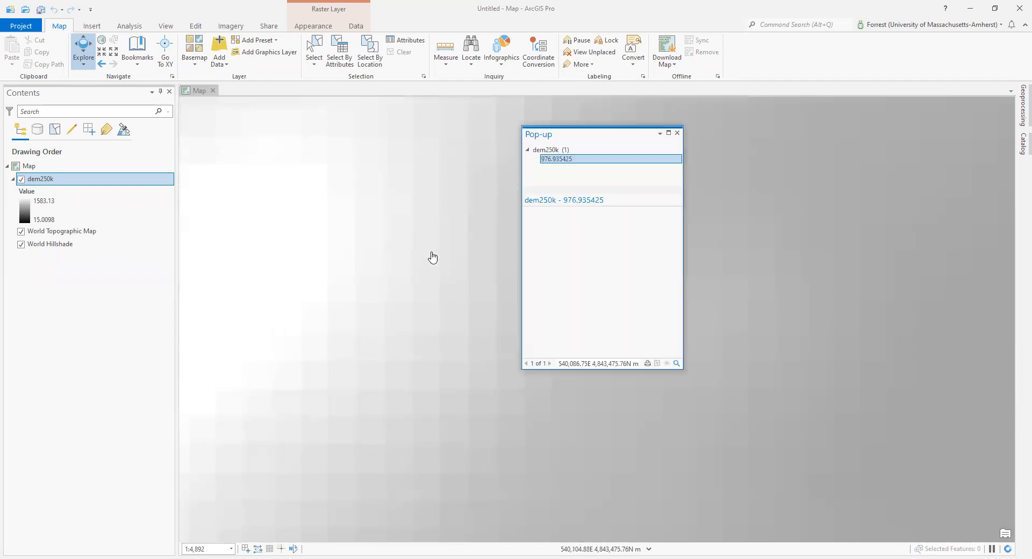
left_click(371, 321)
left_click(281, 160)
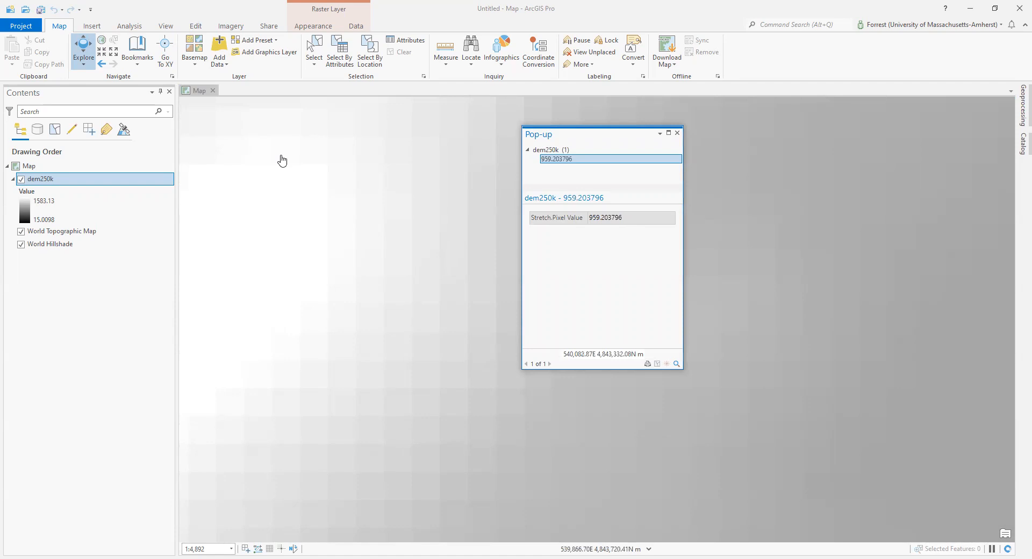
left_click(678, 133)
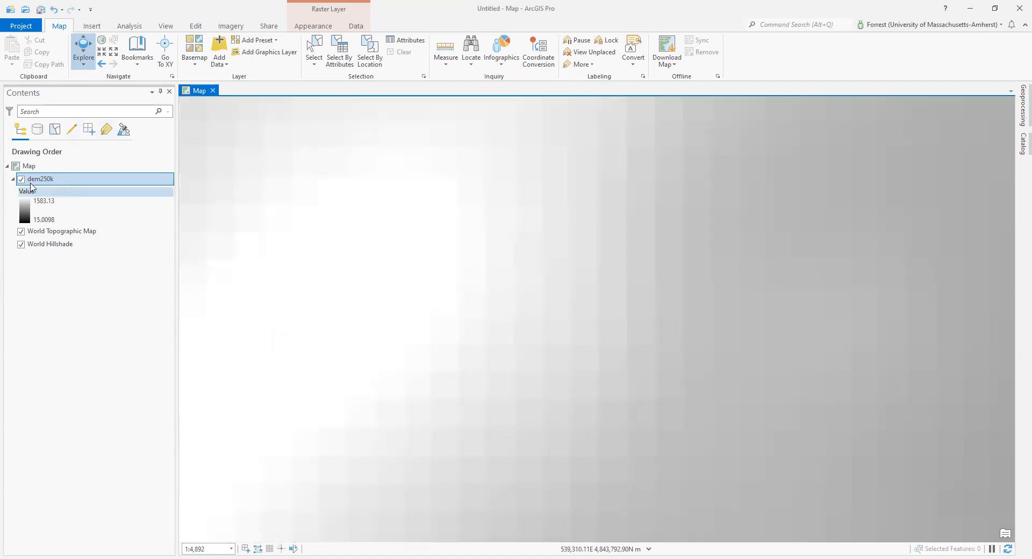
Identify the dem250k pixel value at a labelled summit and compare it with the basemap's spot elevation by toggling the layer's visibility
left_click(21, 179)
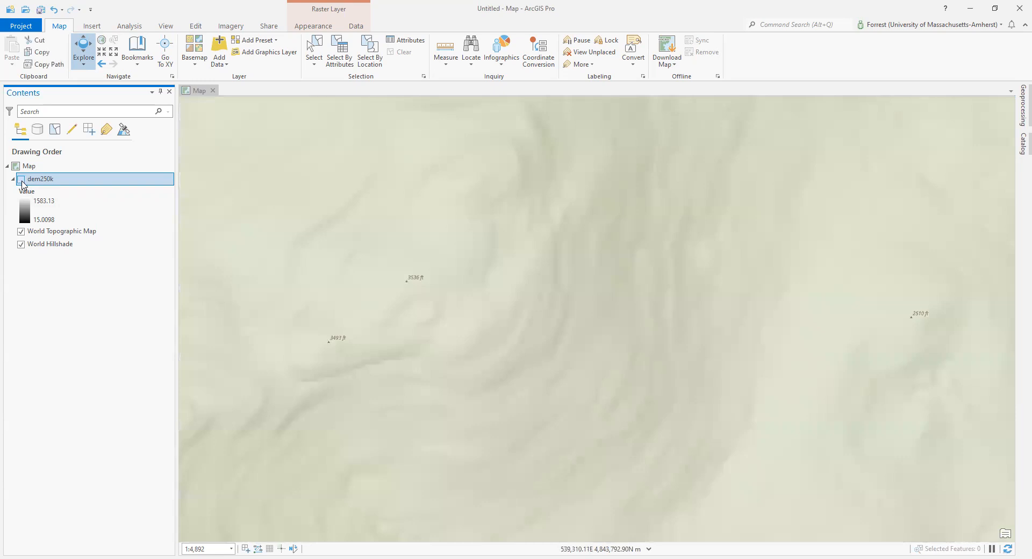
left_click(22, 180)
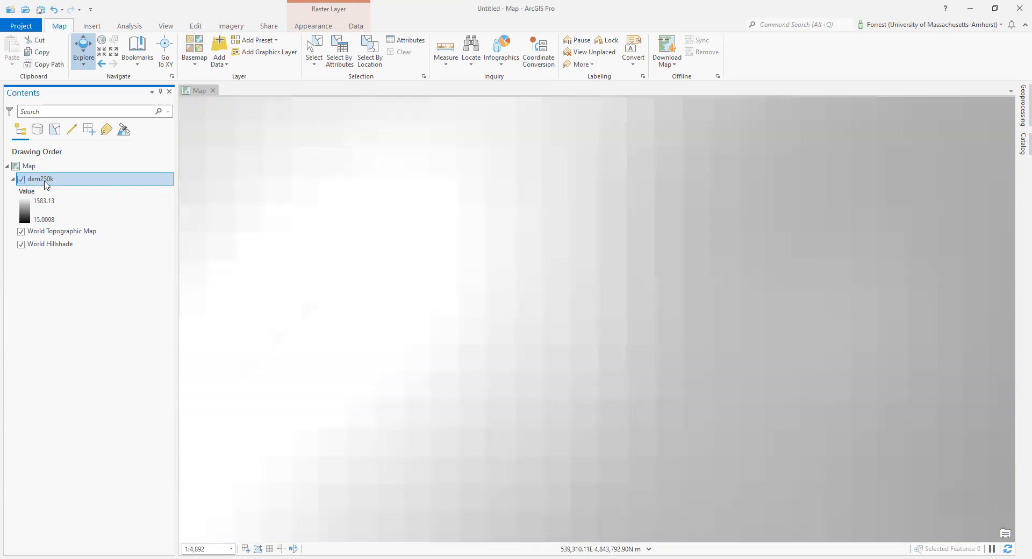
left_click(404, 283)
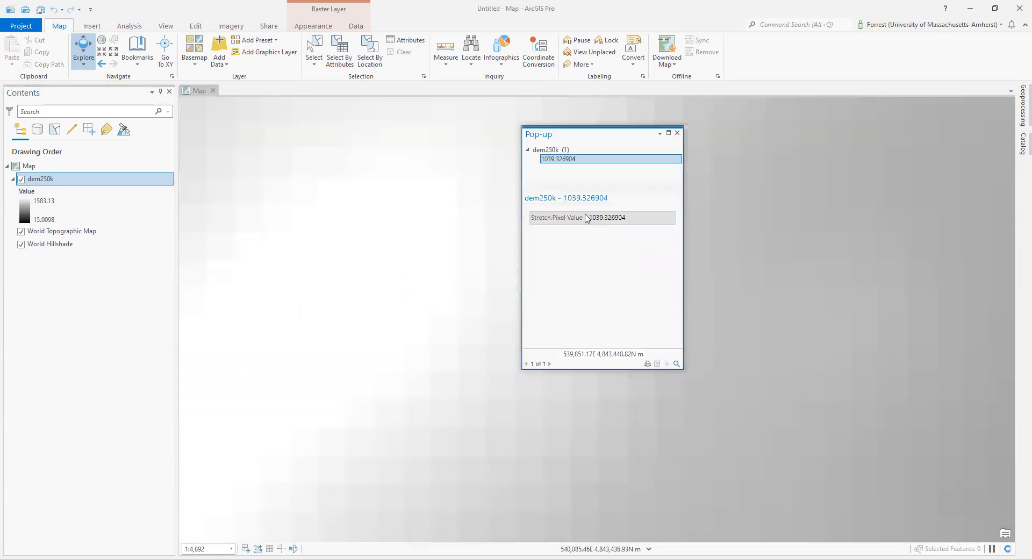
left_click(22, 180)
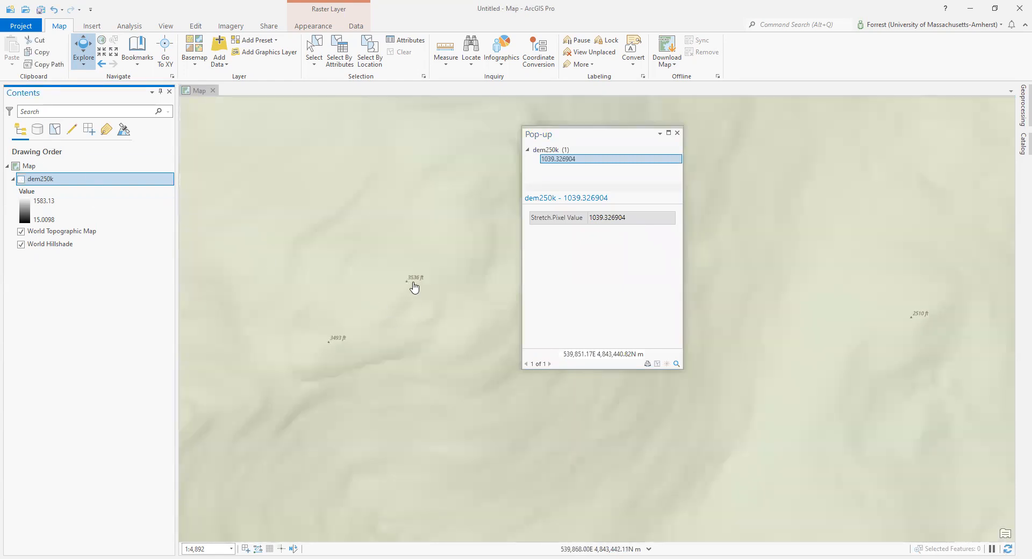
left_click(21, 180)
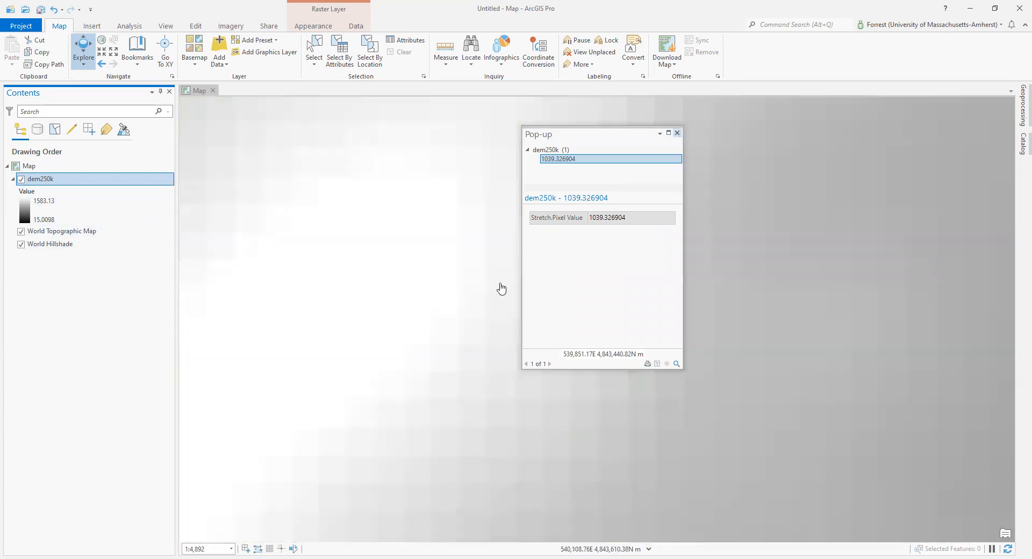
Show the full extent of the dem250k raster and open the layer's symbology settings
scroll(497, 286, "down", 10)
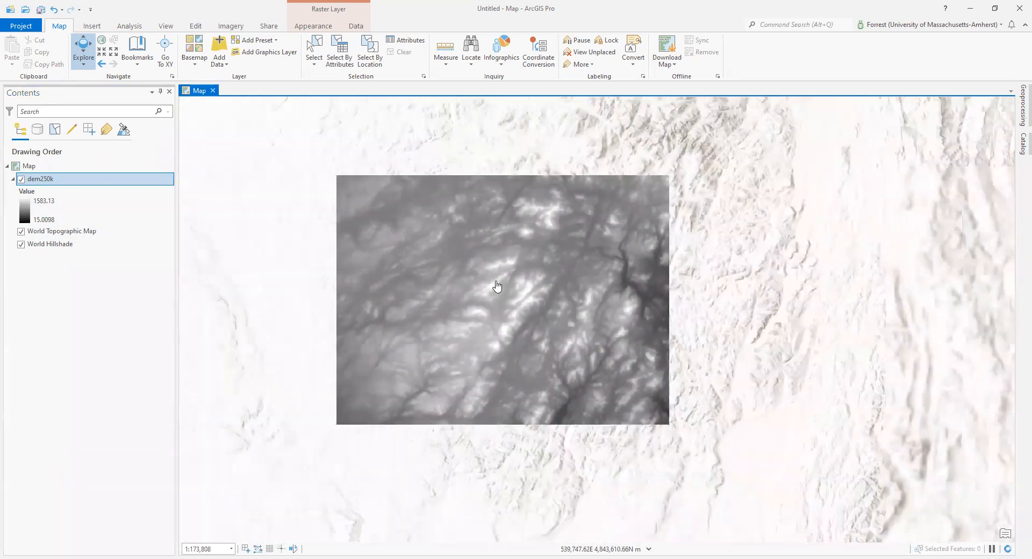
scroll(496, 286, "down", 5)
left_click_drag(744, 237, 734, 305)
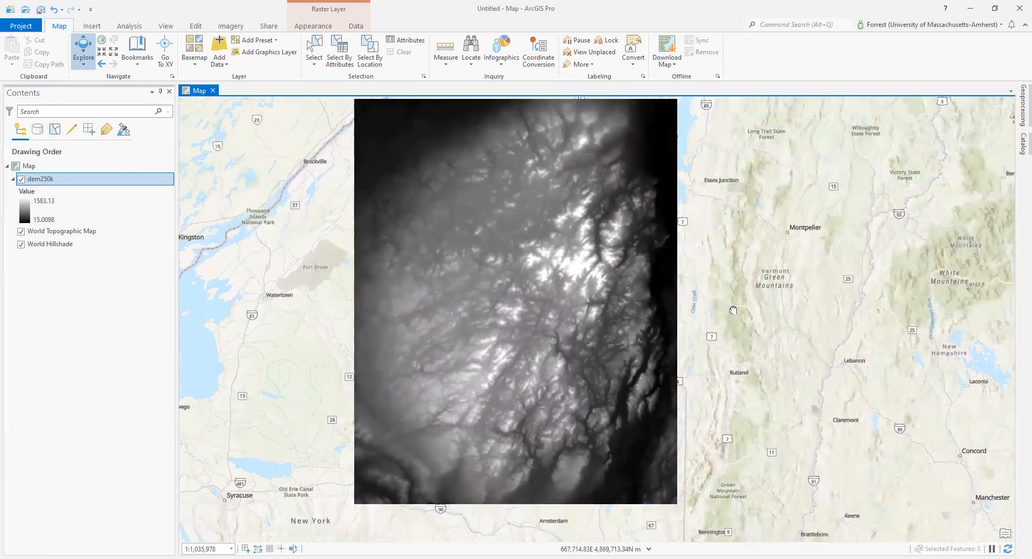
scroll(480, 319, "down", 1)
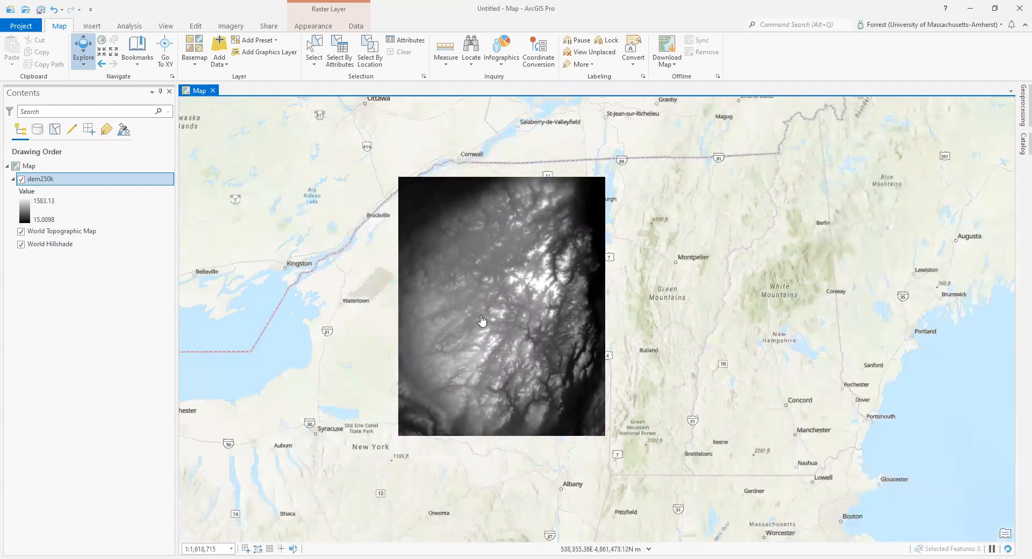
scroll(482, 321, "up", 1)
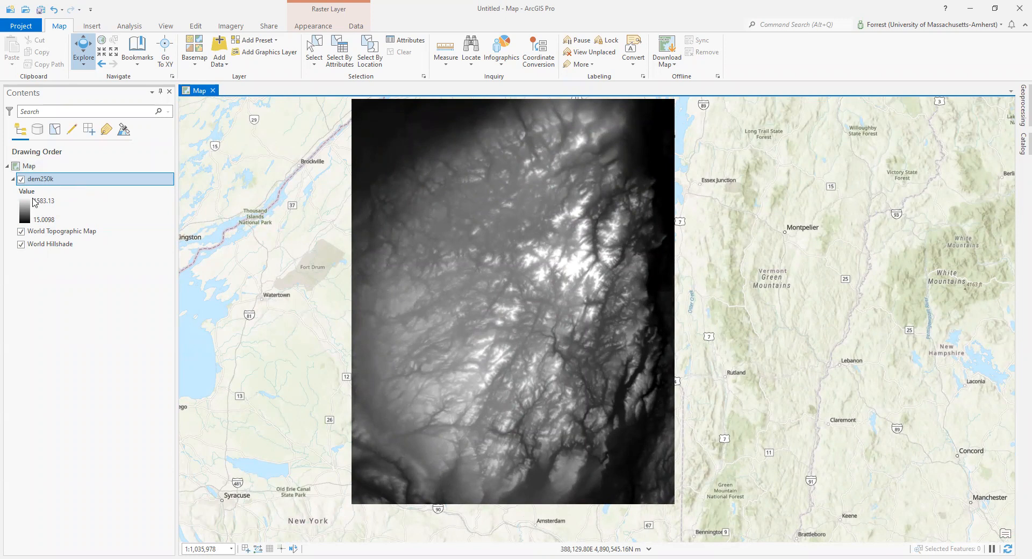
right_click(55, 182)
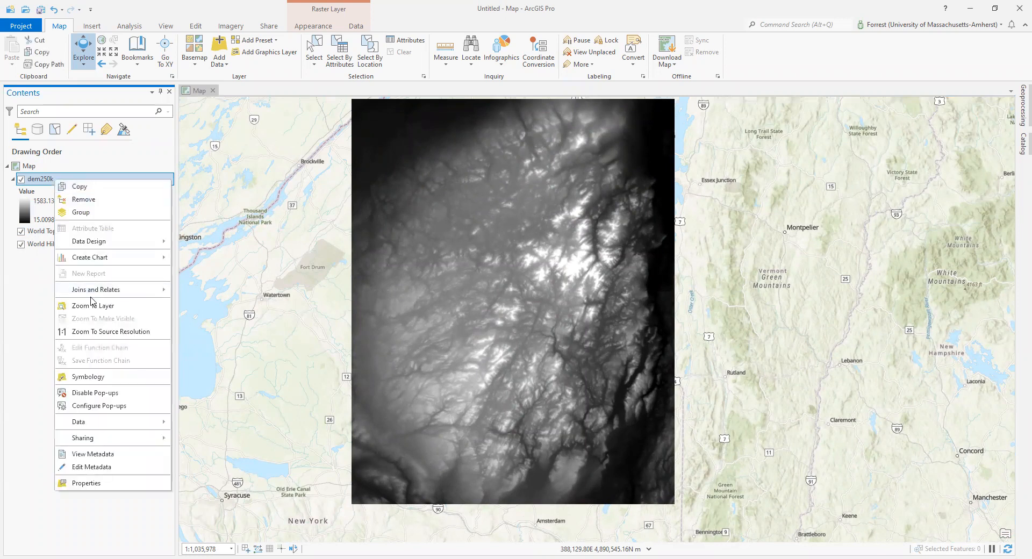
left_click(122, 381)
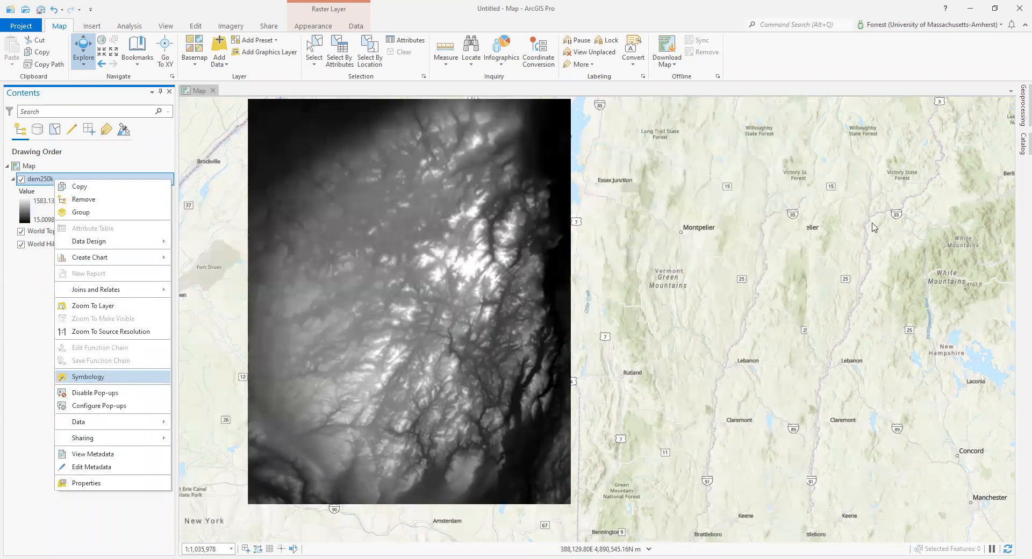
left_click(59, 183)
right_click(60, 183)
left_click(31, 381)
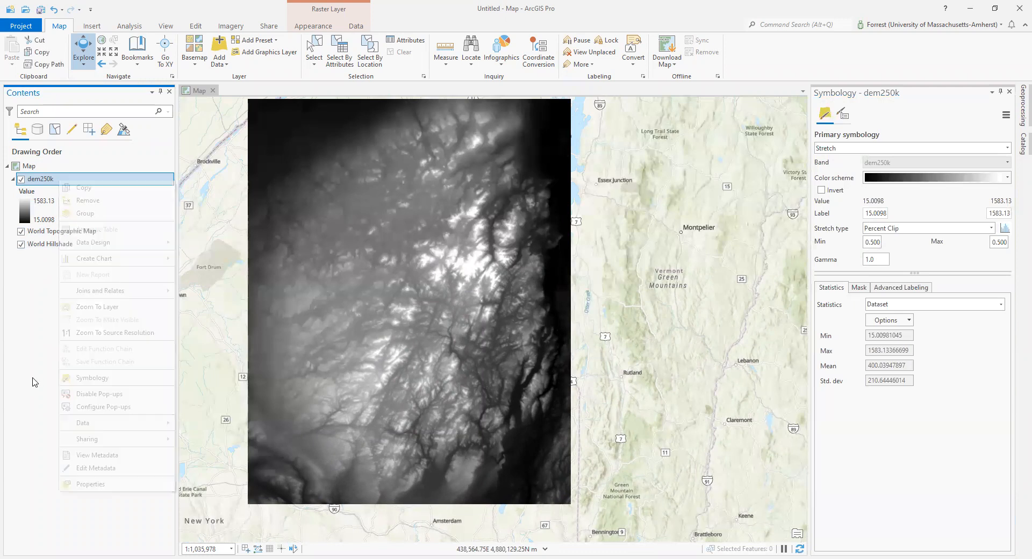
Apply the pale green-yellow-brown-white elevation color scheme to the stretched dem250k raster
left_click(1008, 179)
scroll(938, 271, "down", 4)
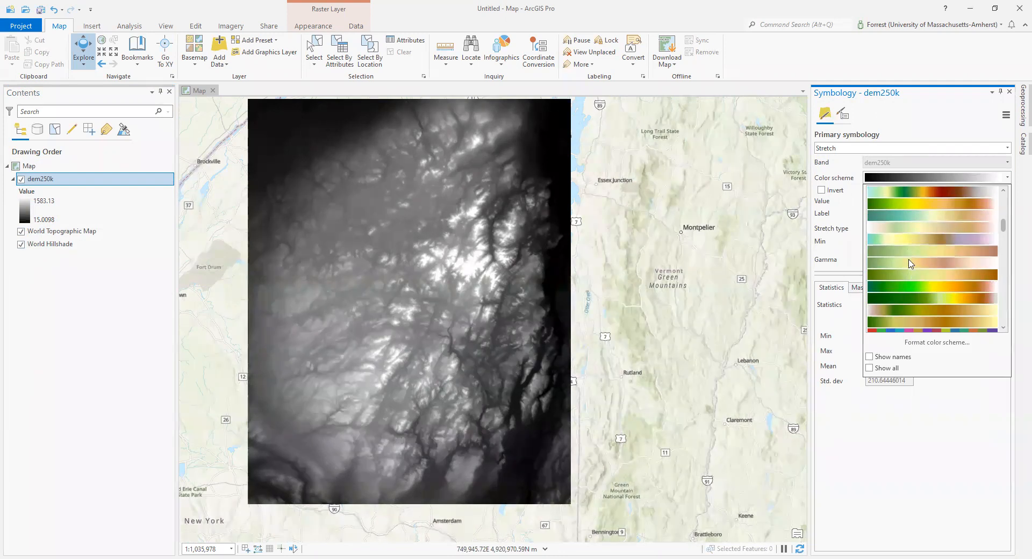
left_click(909, 260)
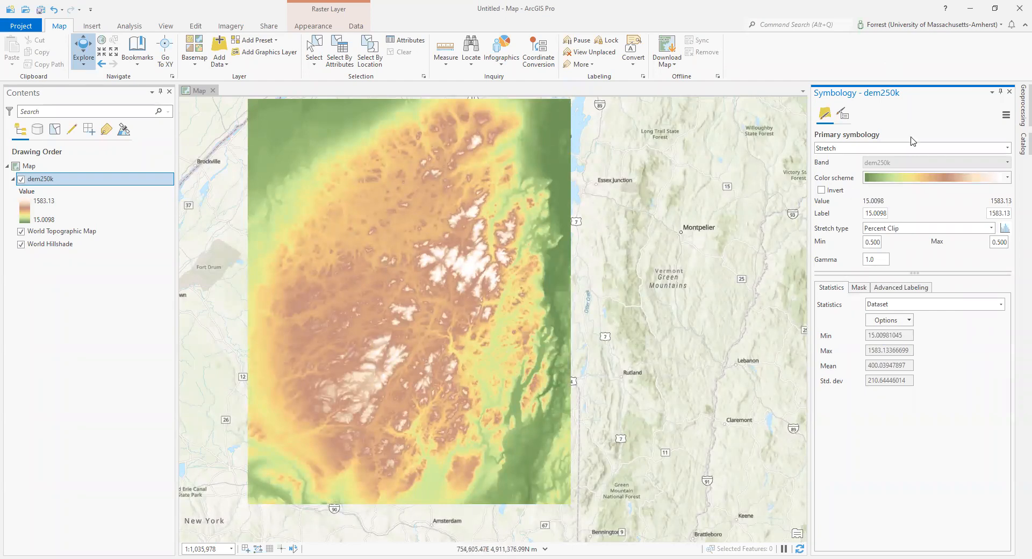
Edit the raster's color scheme by deleting the white color stop at the 100% position, and accept the change
left_click(920, 179)
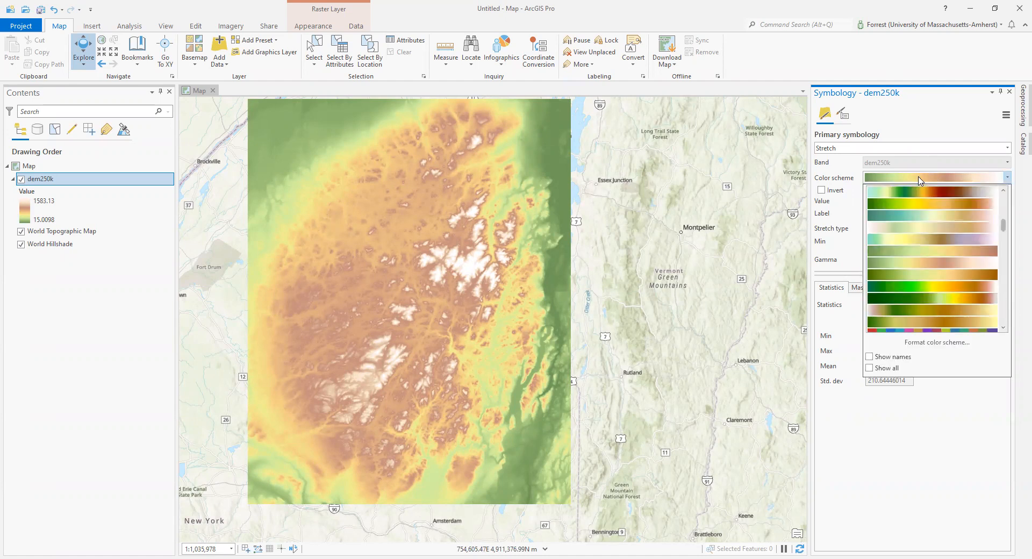
left_click(952, 342)
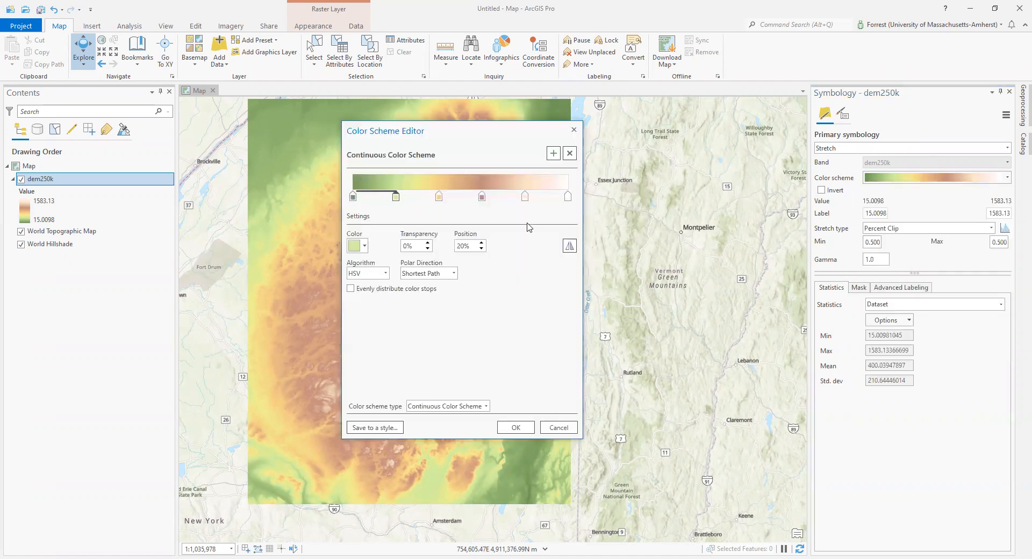
left_click(568, 196)
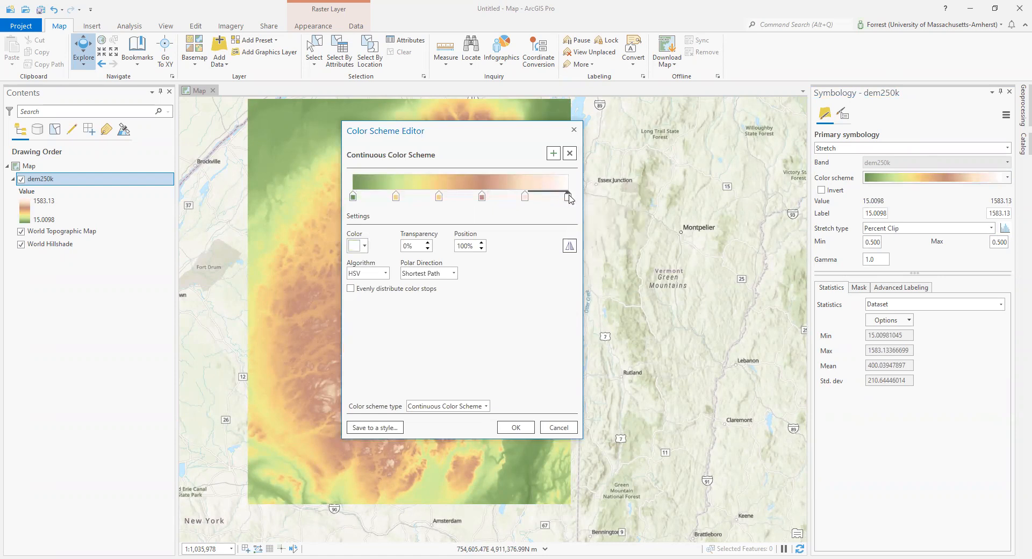
left_click(570, 153)
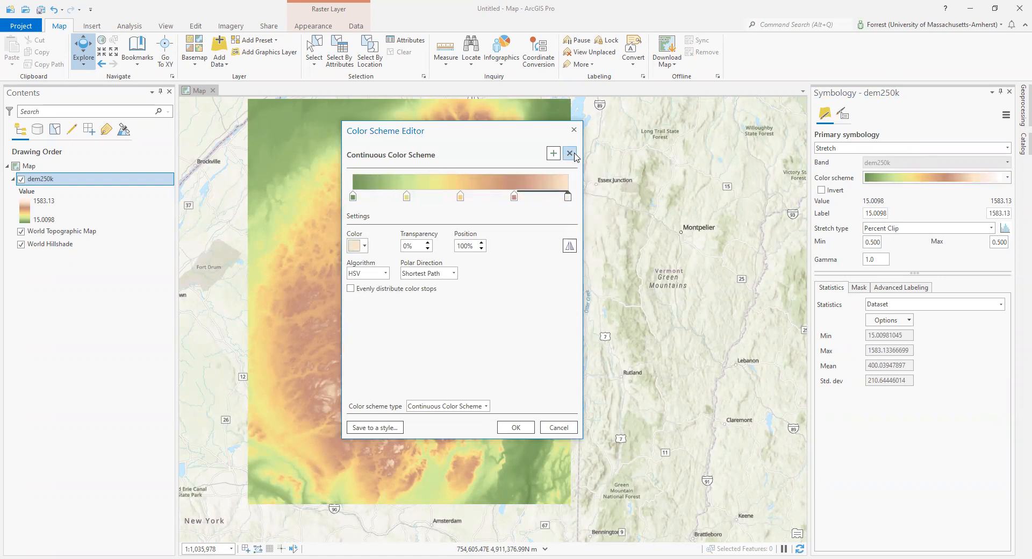
left_click(515, 428)
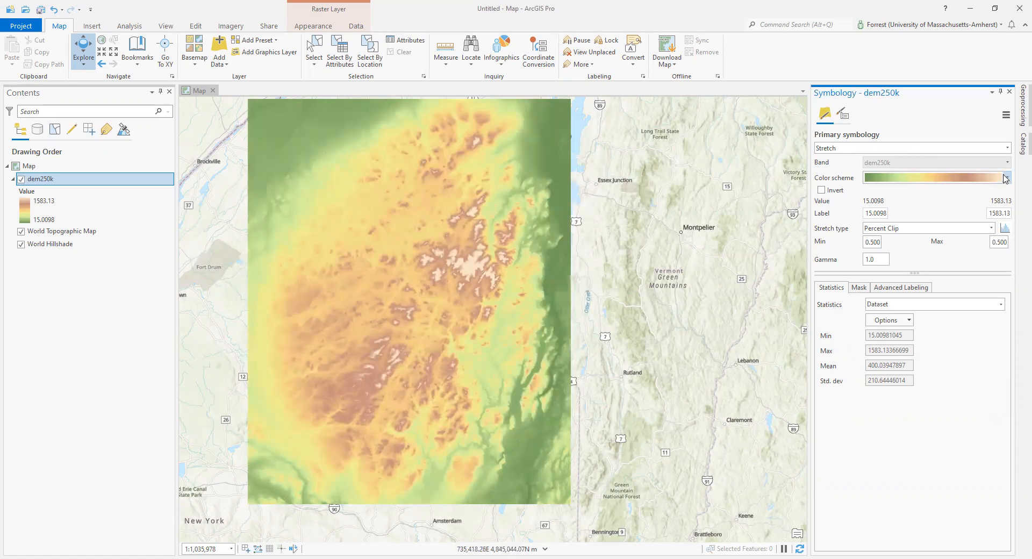
Review the available primary symbology types and change the dem250k layer from Stretch to Classify
left_click(1007, 149)
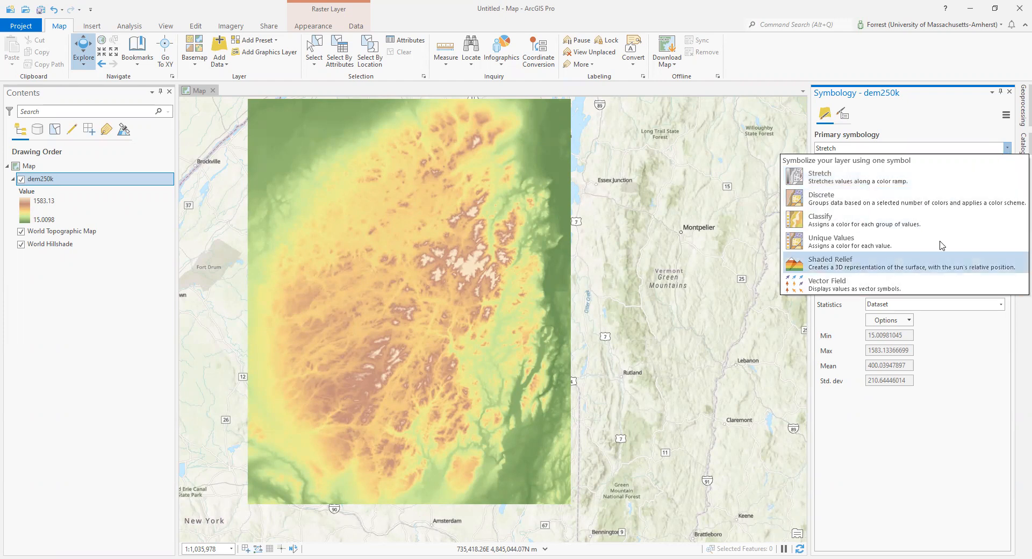
left_click(913, 182)
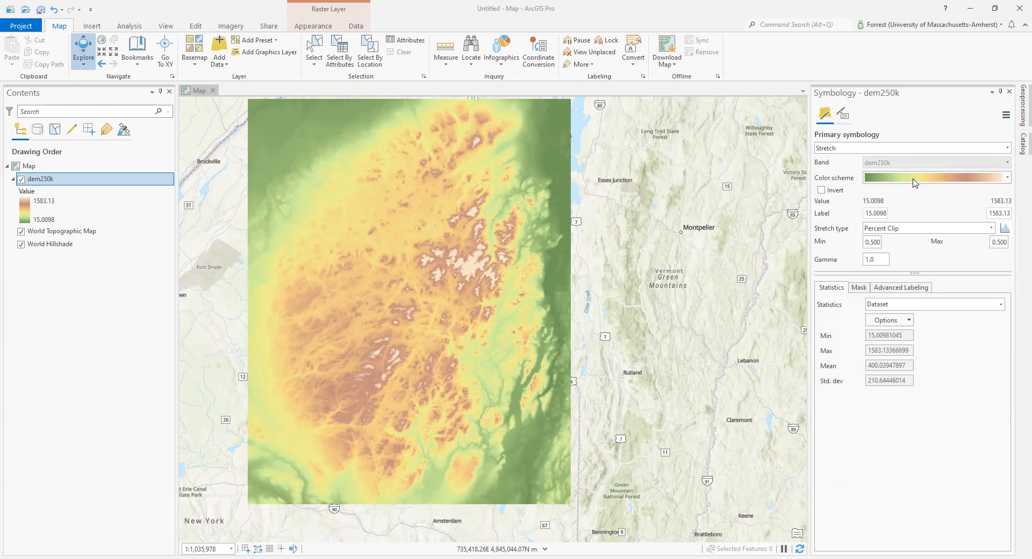
left_click(987, 149)
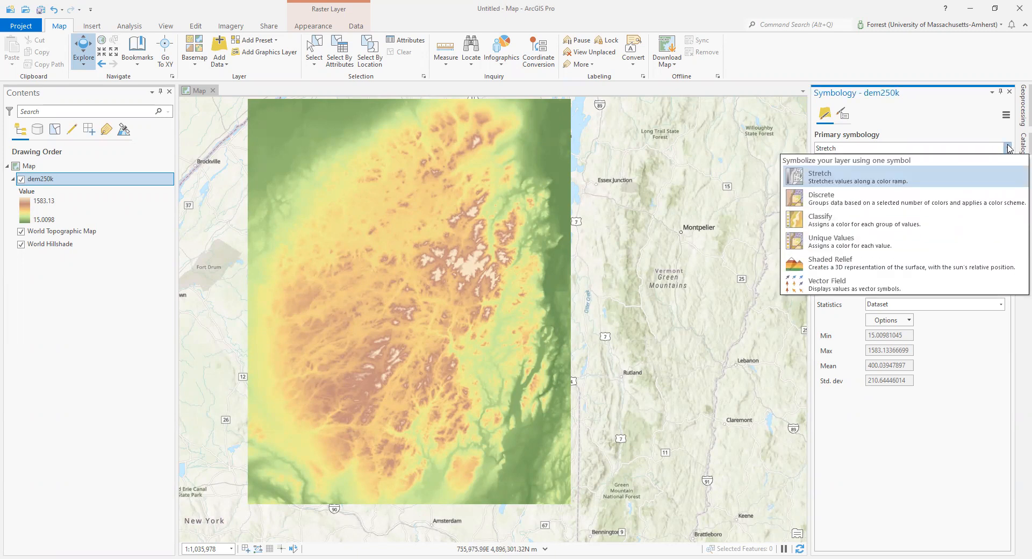
left_click(924, 229)
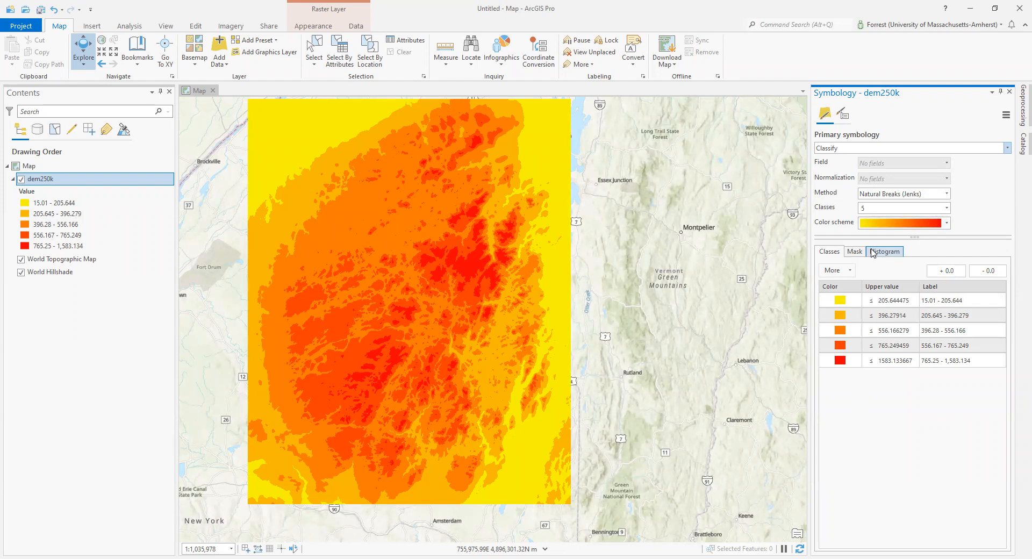
left_click(1006, 149)
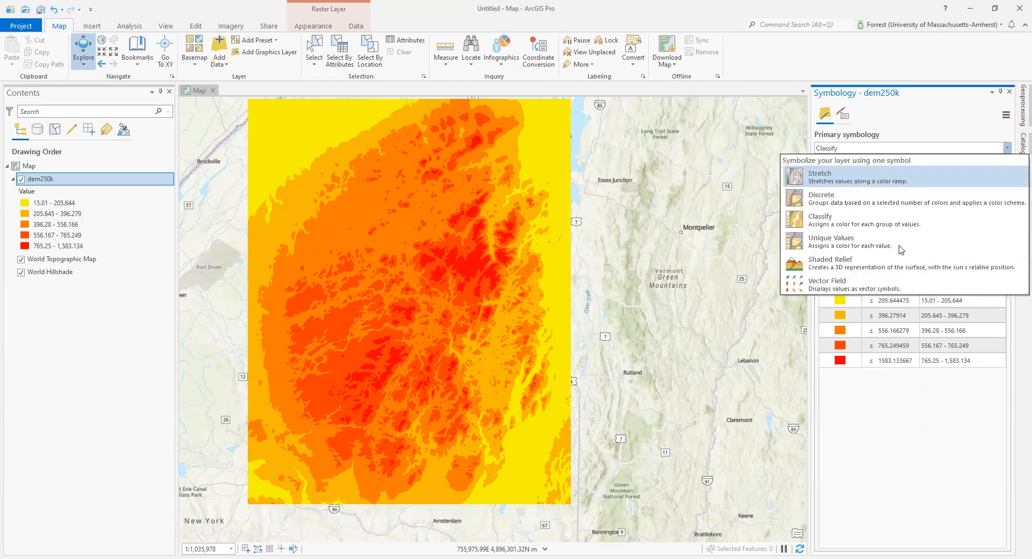
left_click(880, 226)
Look through the class count and method options, and try the Standard Deviation classification method on dem250k
left_click(946, 208)
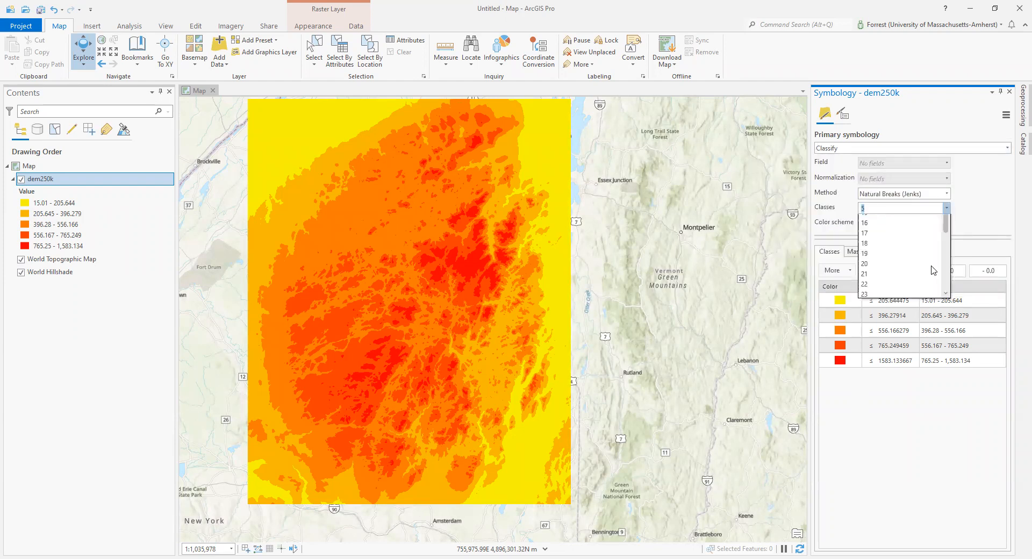
scroll(901, 355, "up", 2)
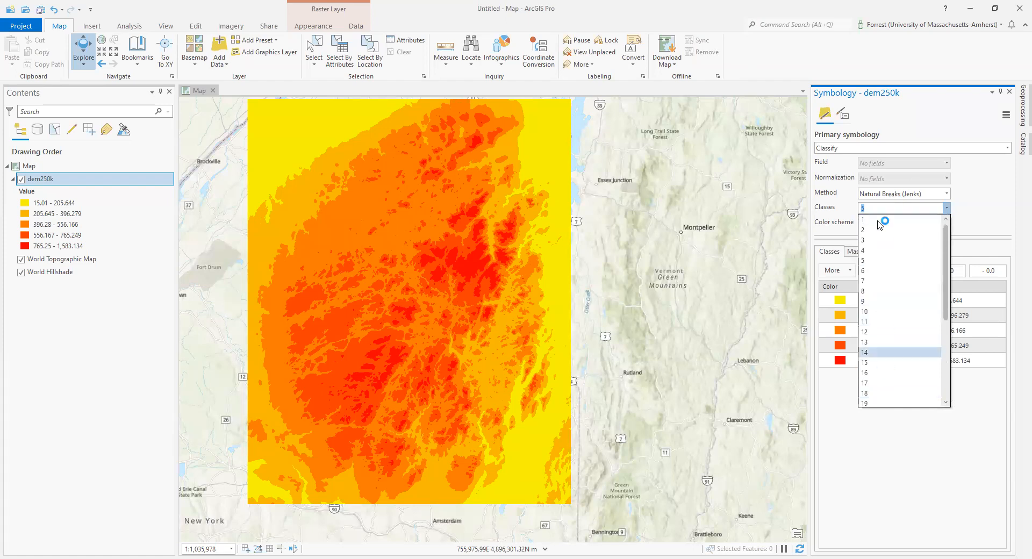
left_click(1012, 194)
left_click(946, 194)
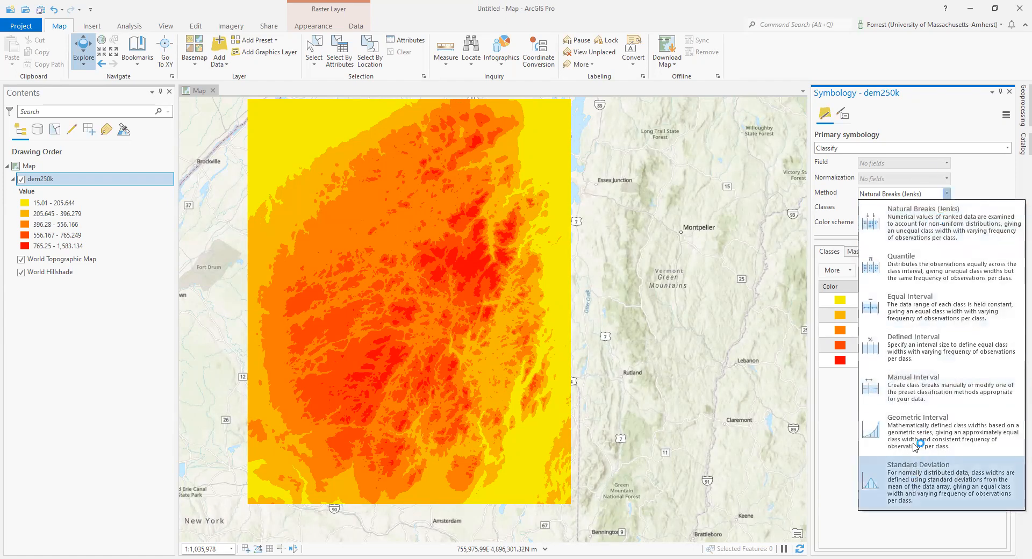
left_click(915, 236)
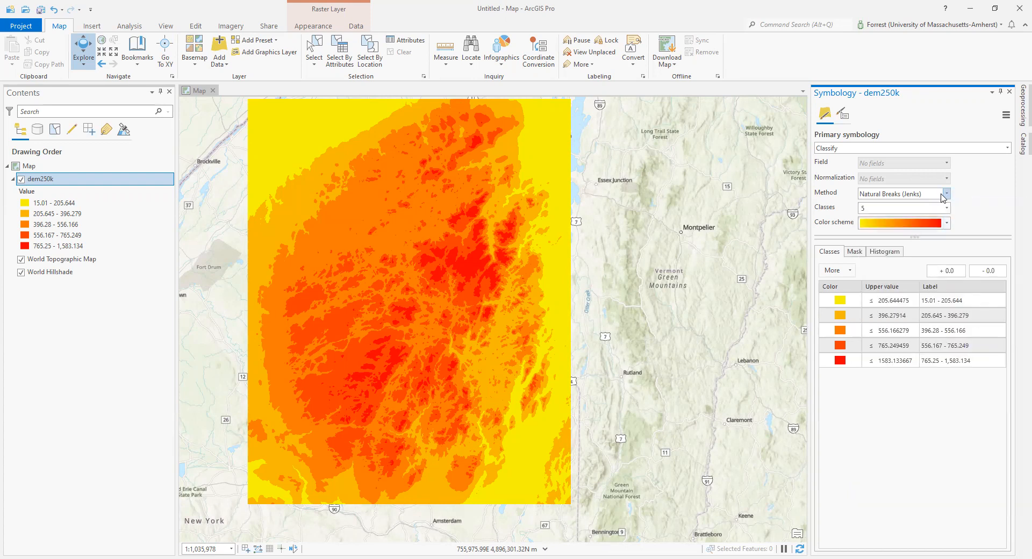
left_click(946, 194)
left_click(924, 476)
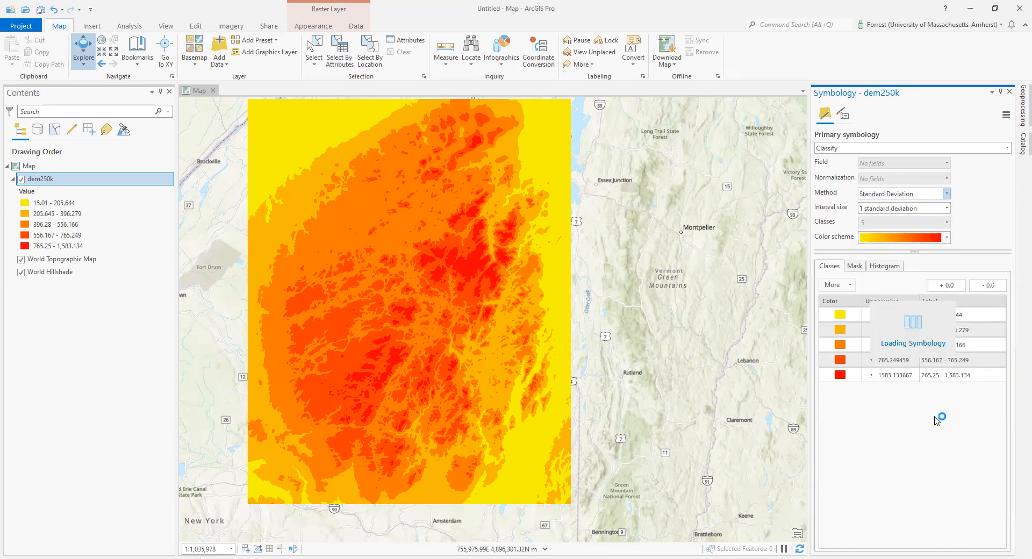
Try the Equal Interval classification method, and return the method to Natural Breaks (Jenks)
left_click(947, 194)
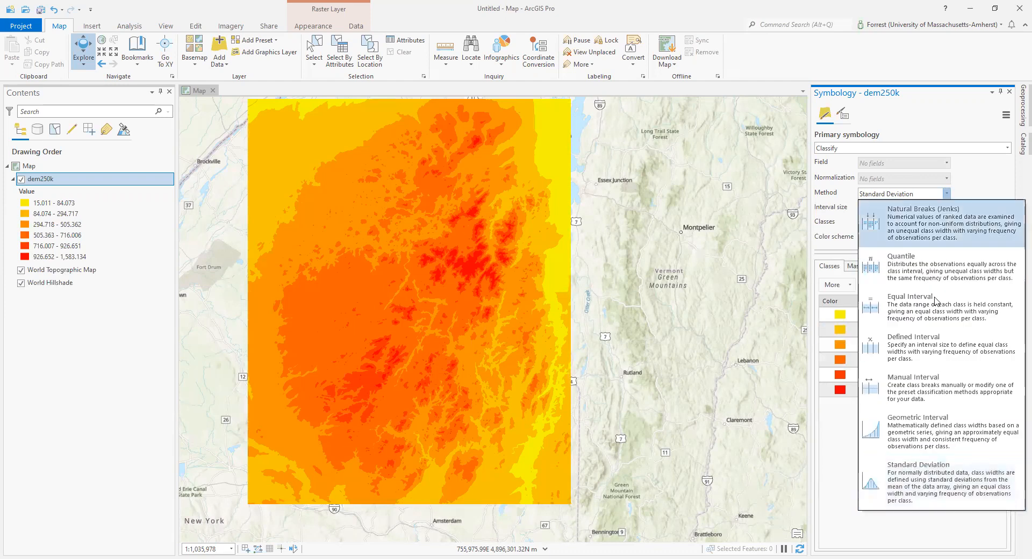
left_click(937, 302)
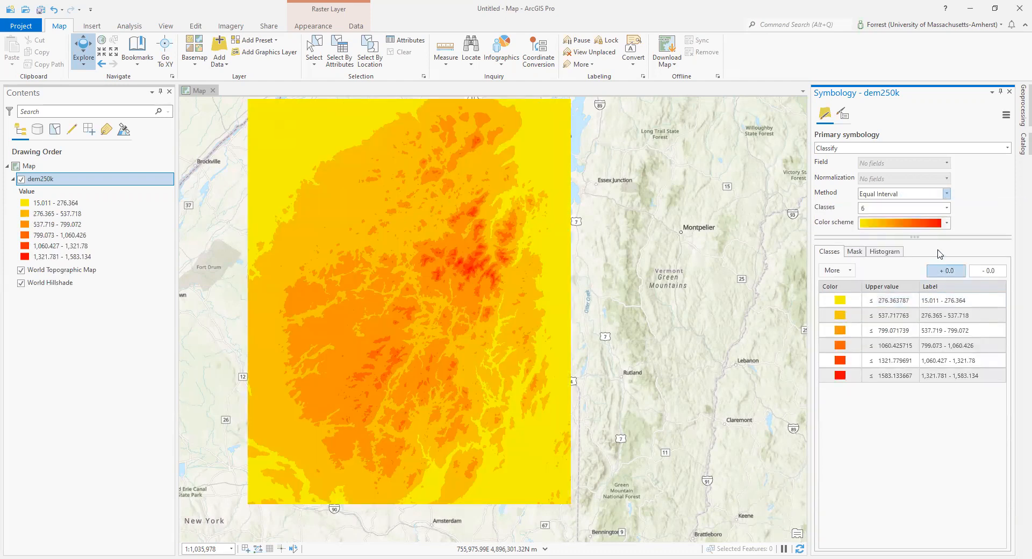
left_click(947, 193)
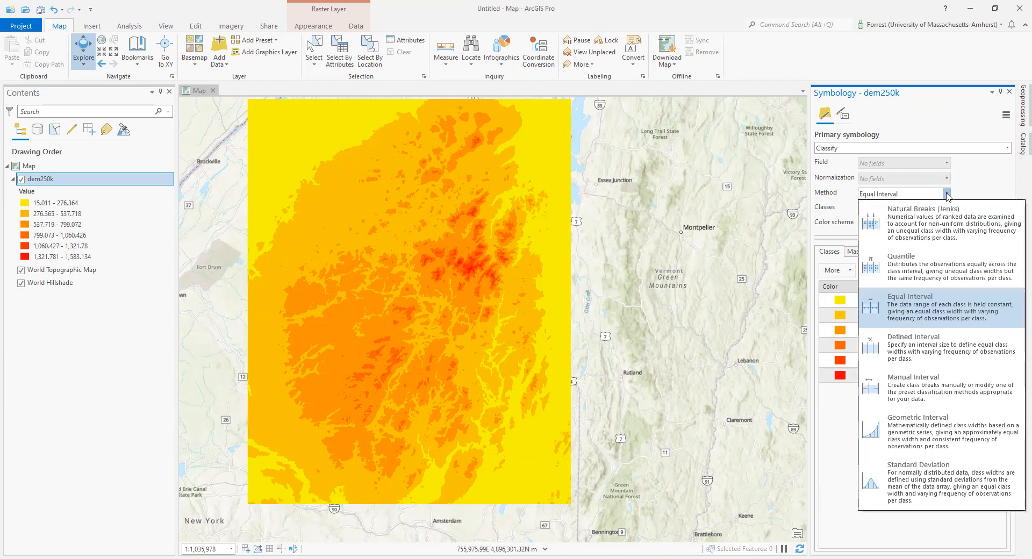
left_click(950, 217)
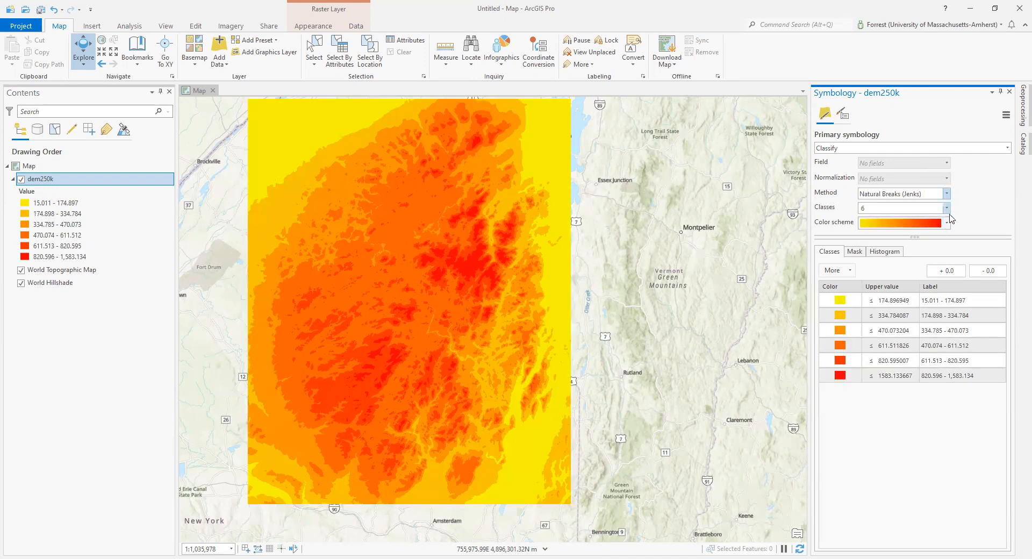
Try classifying the raster into 3 and then 15 natural breaks classes
left_click(946, 208)
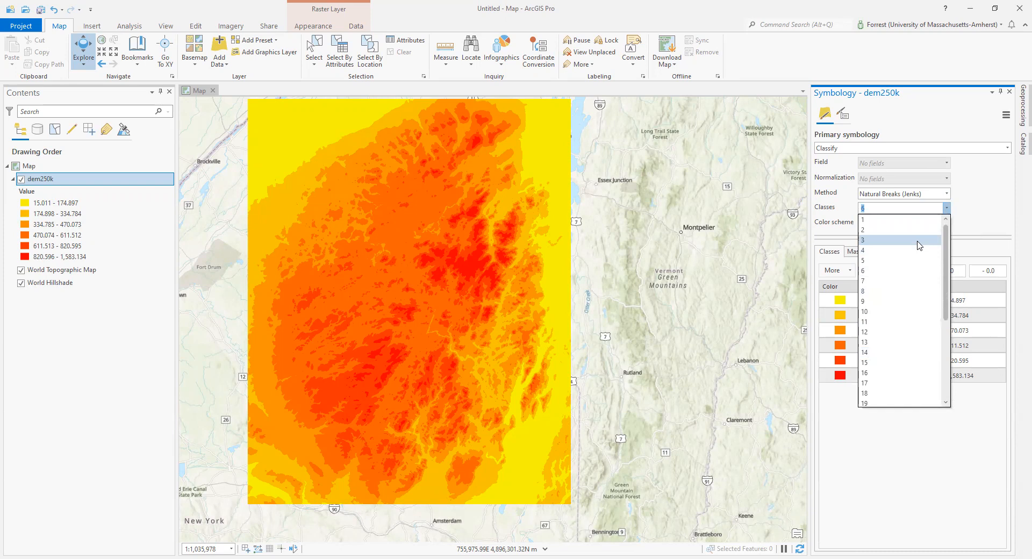
left_click(919, 241)
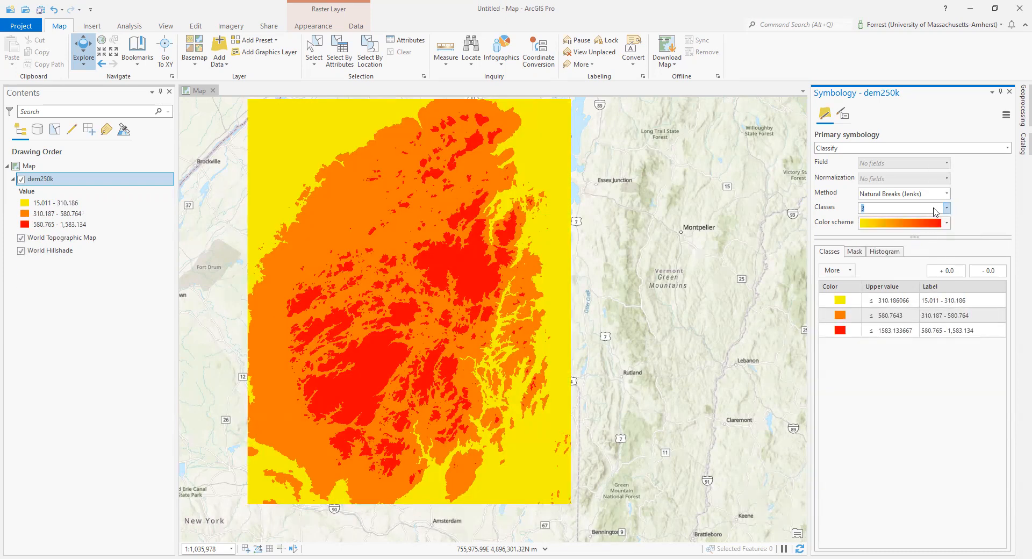
left_click(946, 208)
left_click(912, 344)
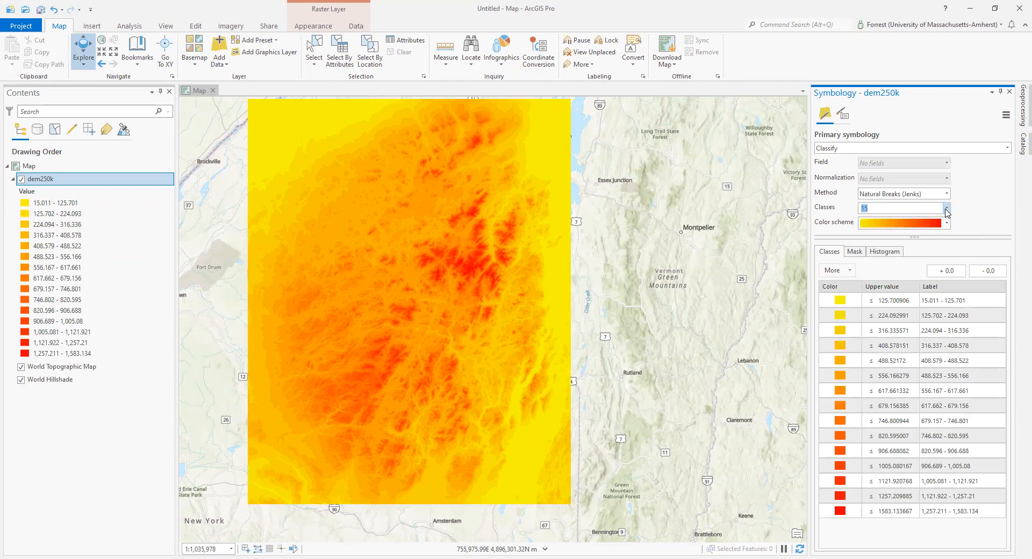
left_click(900, 301)
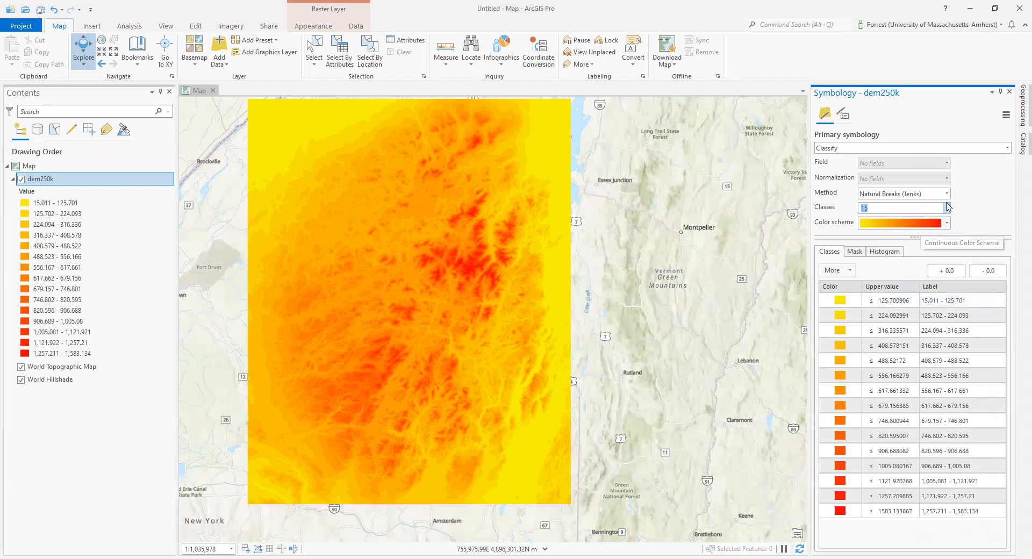
Set the number of classes to 3 and select the middle class in the class table
left_click(946, 208)
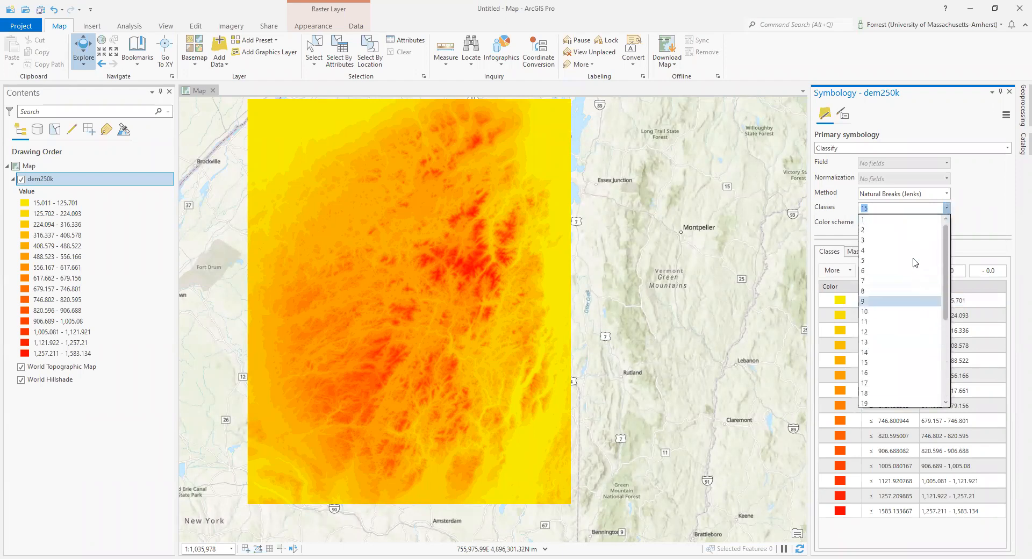
left_click(908, 241)
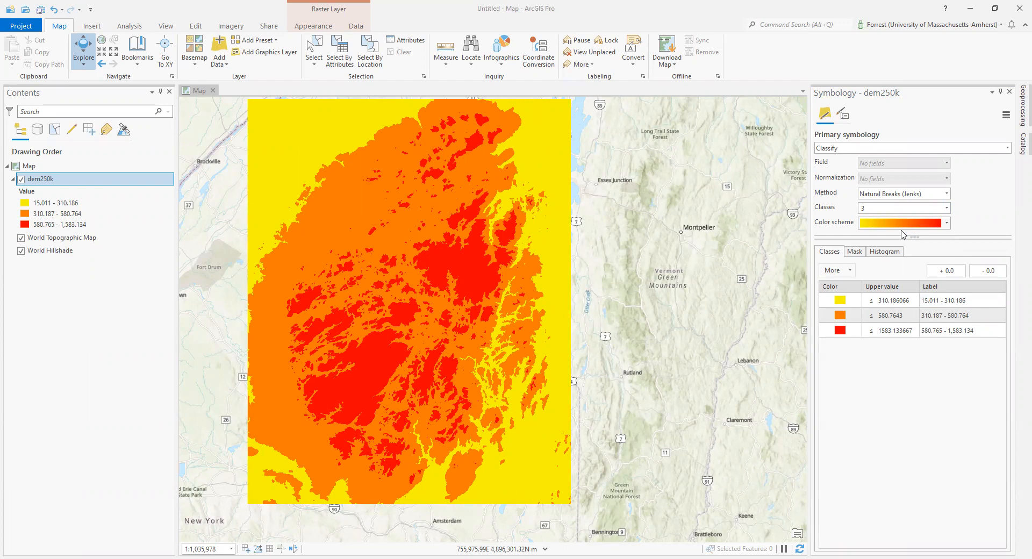
left_click(890, 314)
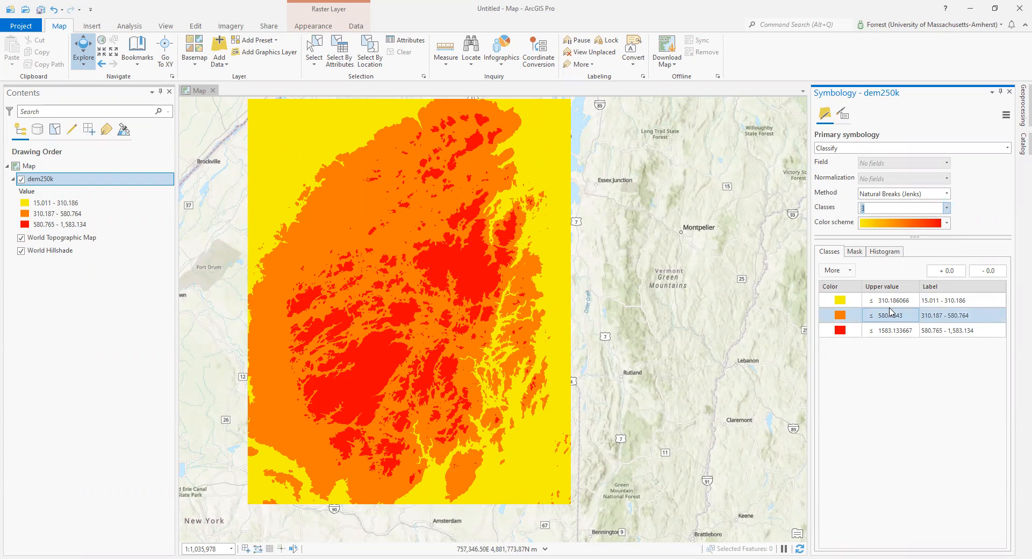
Open the upper value of the lowest class in the class table for editing
left_click(906, 305)
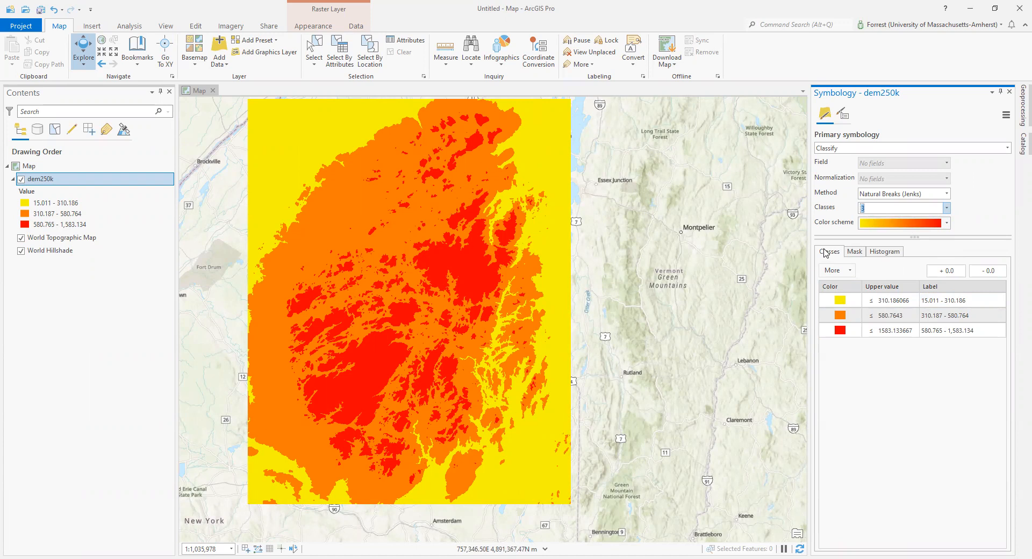
left_click(892, 305)
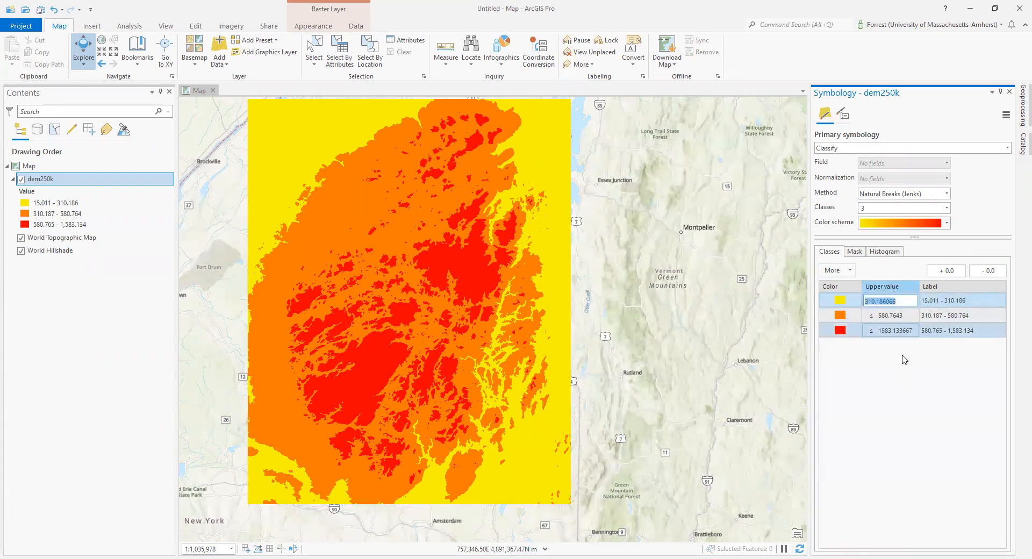
left_click(898, 316)
left_click(898, 301)
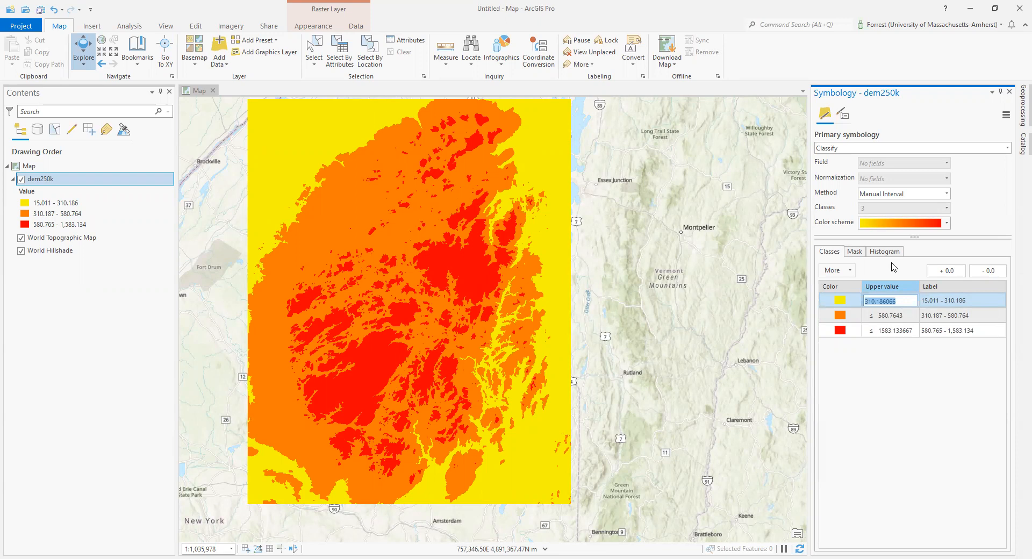
Switch the primary symbology of dem250k to Stretch, and return it to Classify
left_click(1007, 147)
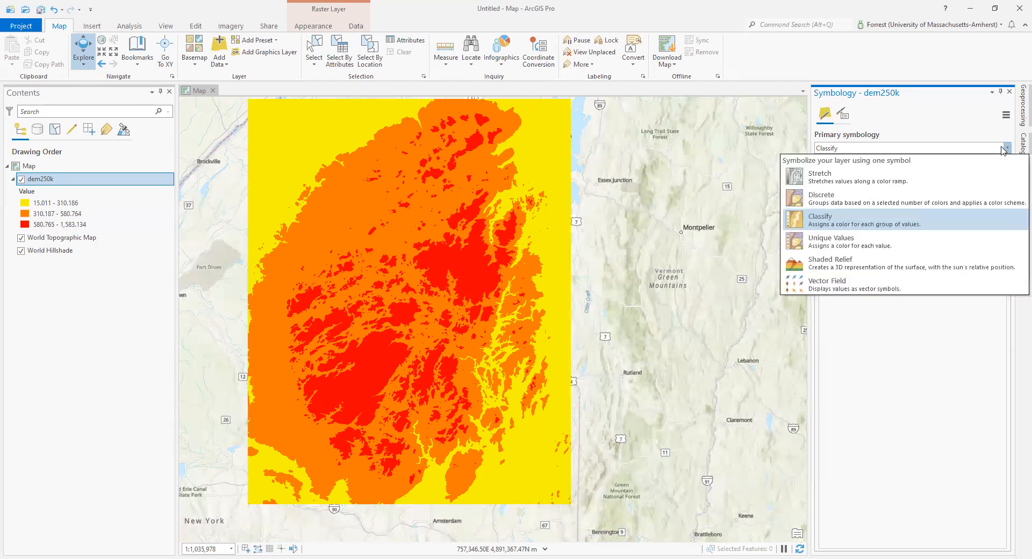
left_click(945, 174)
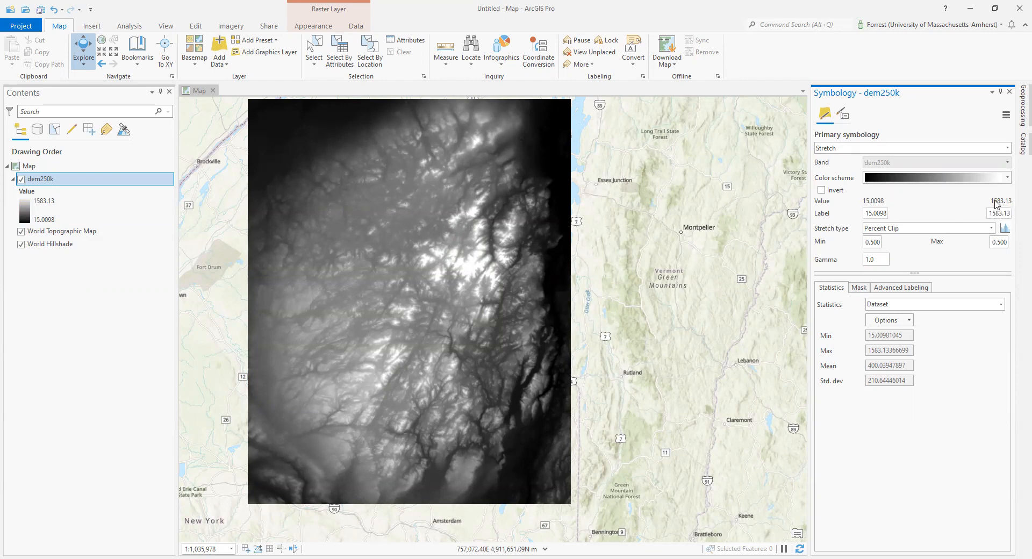
left_click(1008, 151)
left_click(884, 221)
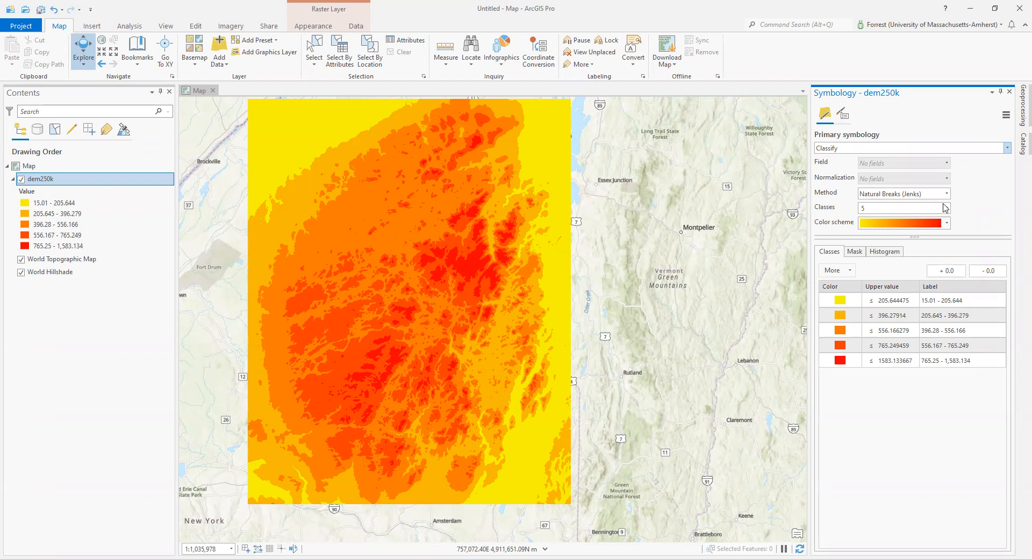
Set the number of classes for the dem250k classification to 3
left_click(946, 208)
scroll(936, 233, "up", 2)
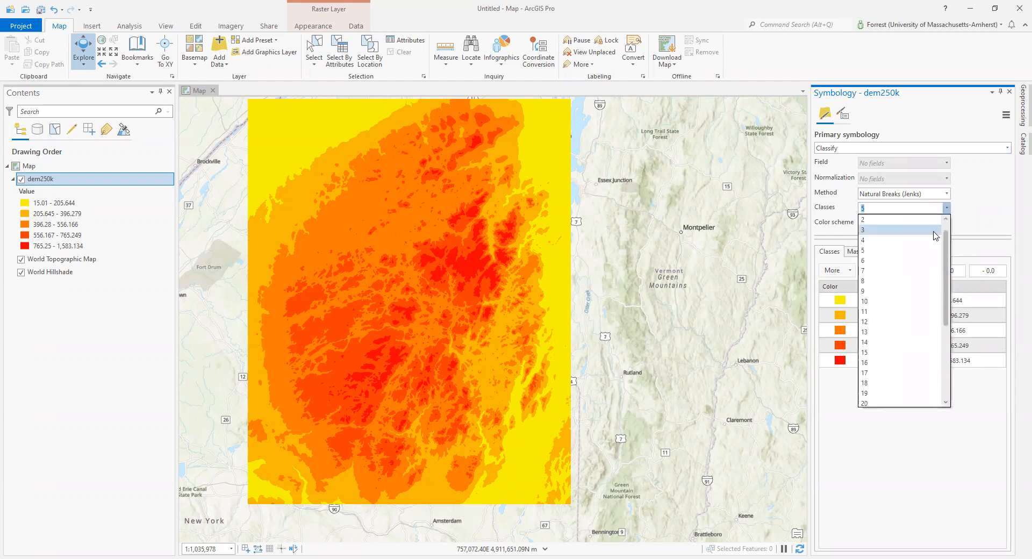
left_click(910, 241)
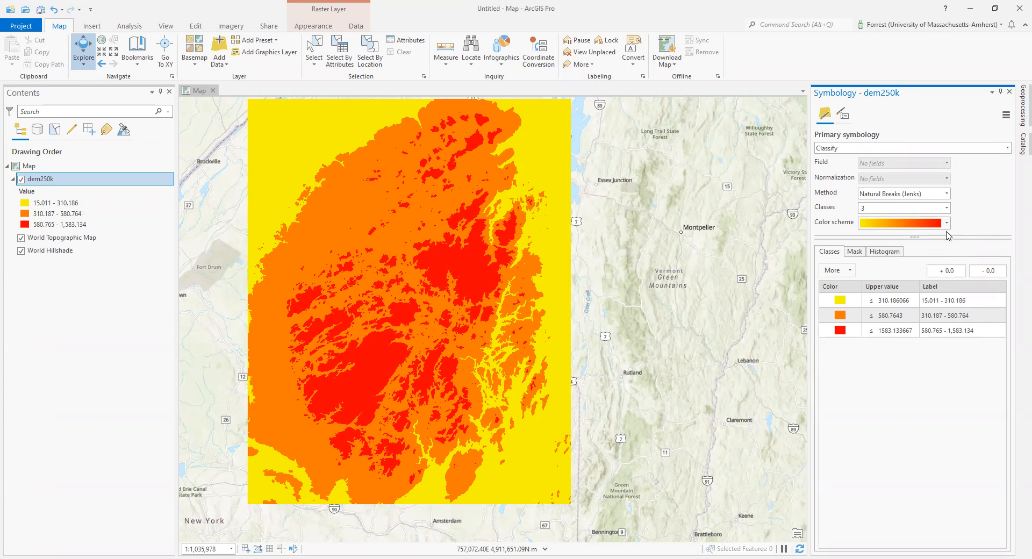
Set the upper value of the lowest, yellow class to 500
left_click(909, 300)
left_click(938, 305)
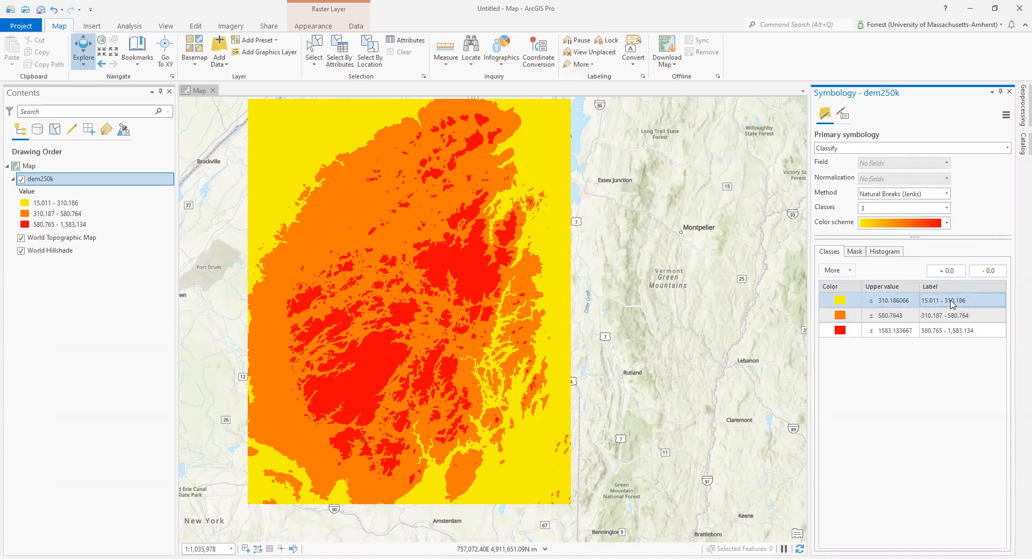
left_click(915, 305)
left_click(951, 304)
left_click(903, 305)
left_click(903, 303)
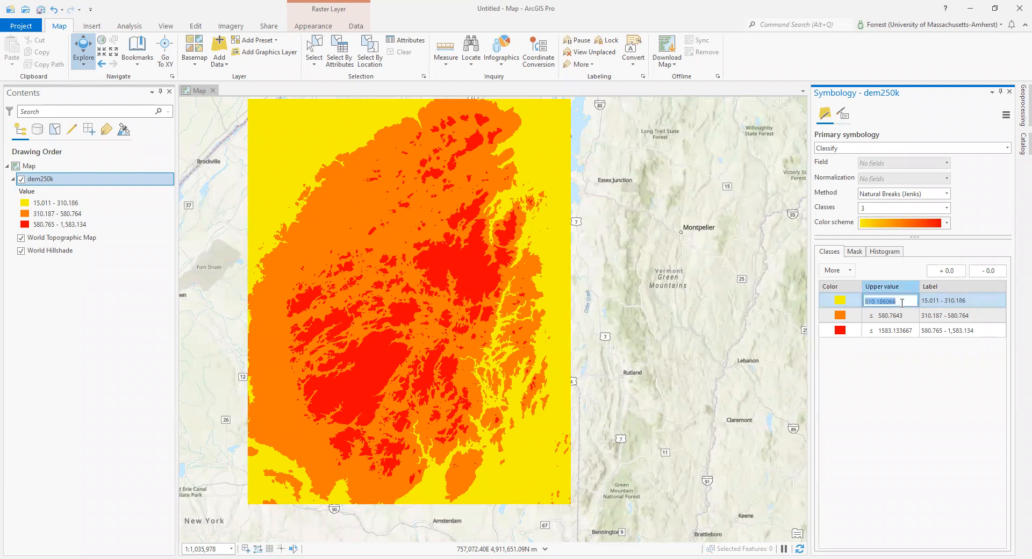
type("500")
key("Return")
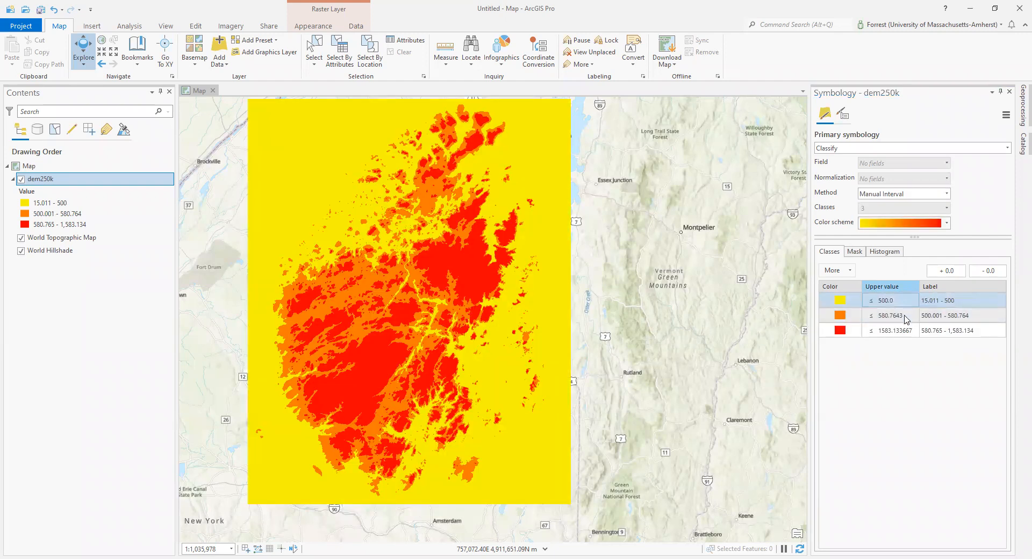
Set the upper value of the middle, orange class to 600
left_click(957, 302)
left_click(894, 317)
left_click(895, 317)
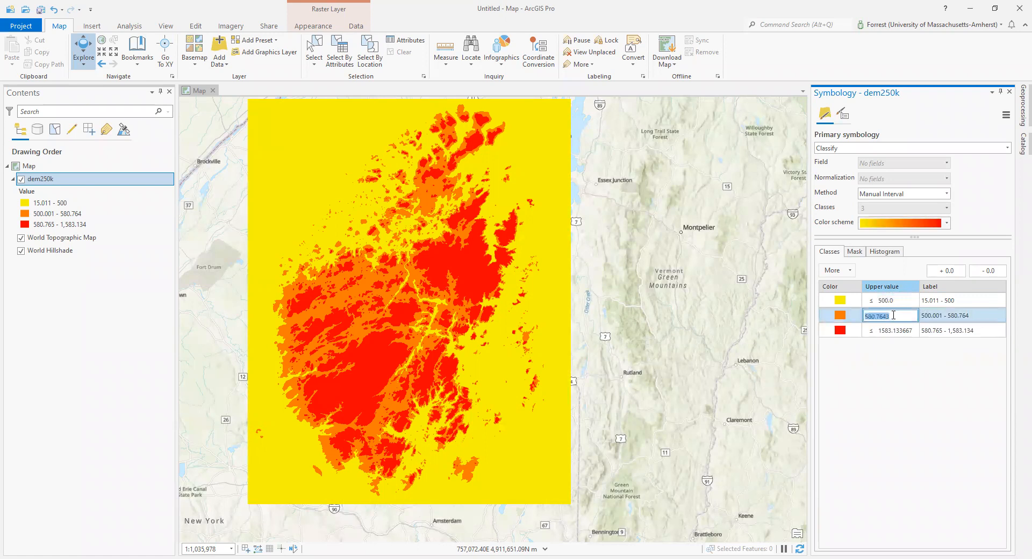
type("600")
key("Return")
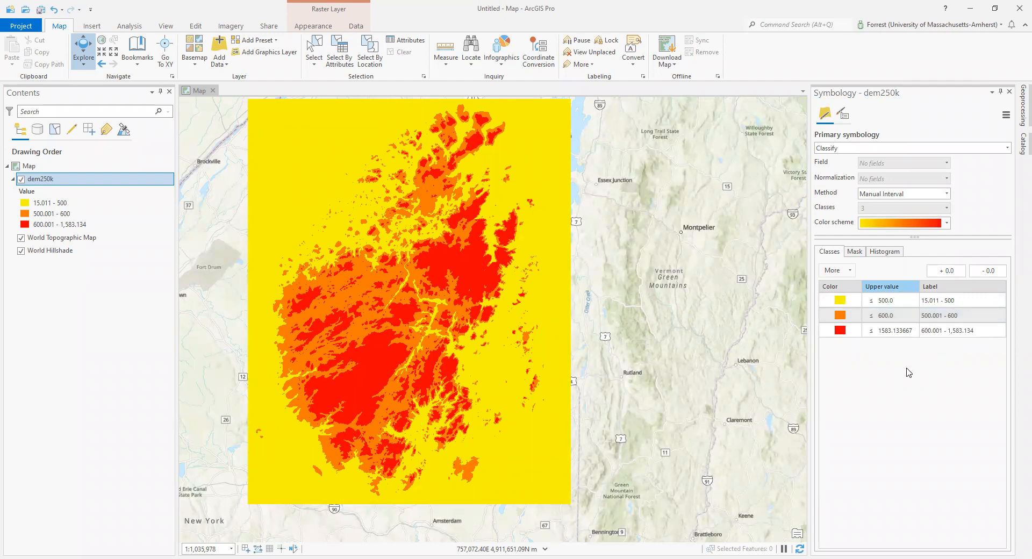
Apply the cyan to blue to magenta color scheme to the three elevation classes
left_click(947, 223)
scroll(920, 304, "down", 2)
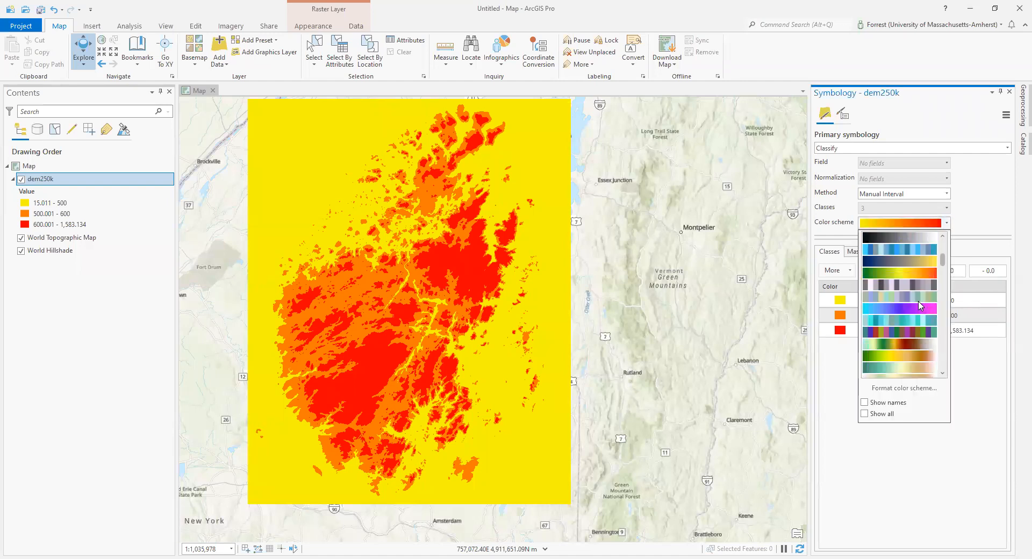
left_click(919, 272)
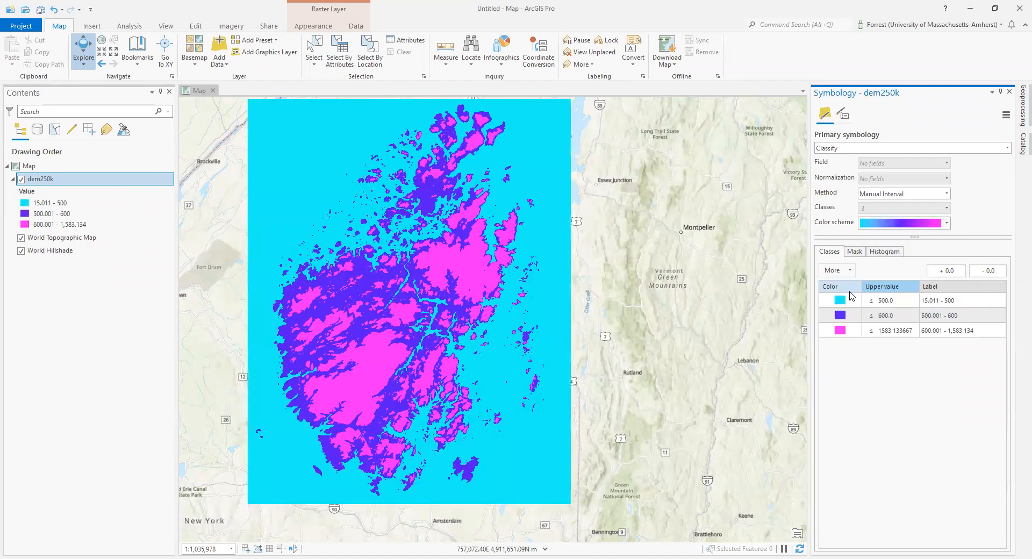